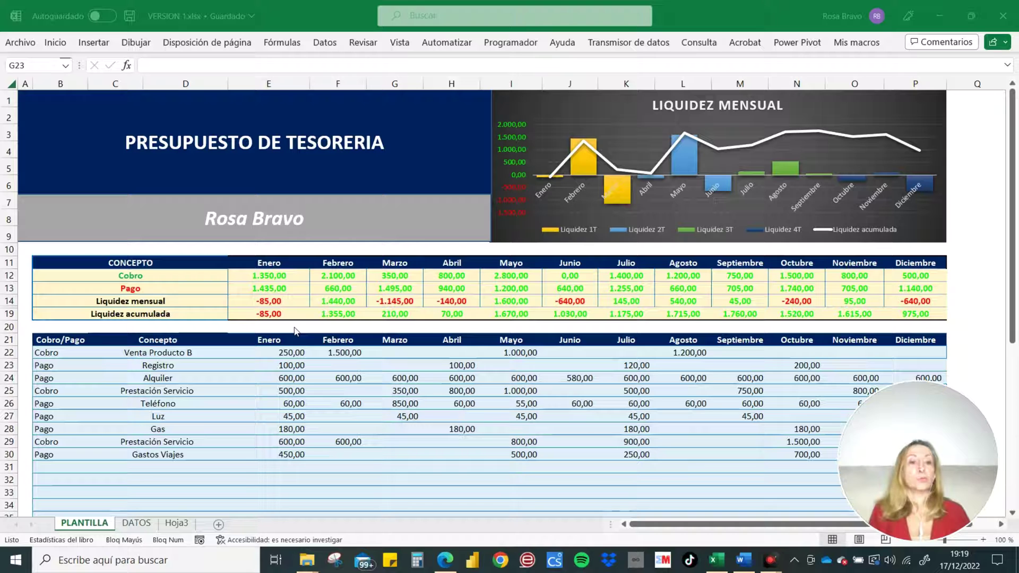
- Select the Cobro/Pago entries, concepts and monthly amounts in detail rows 22–30
click(48, 352)
shift+click(72, 454)
click(69, 450)
drag(68, 455, 68, 455)
click(148, 447)
click(150, 455)
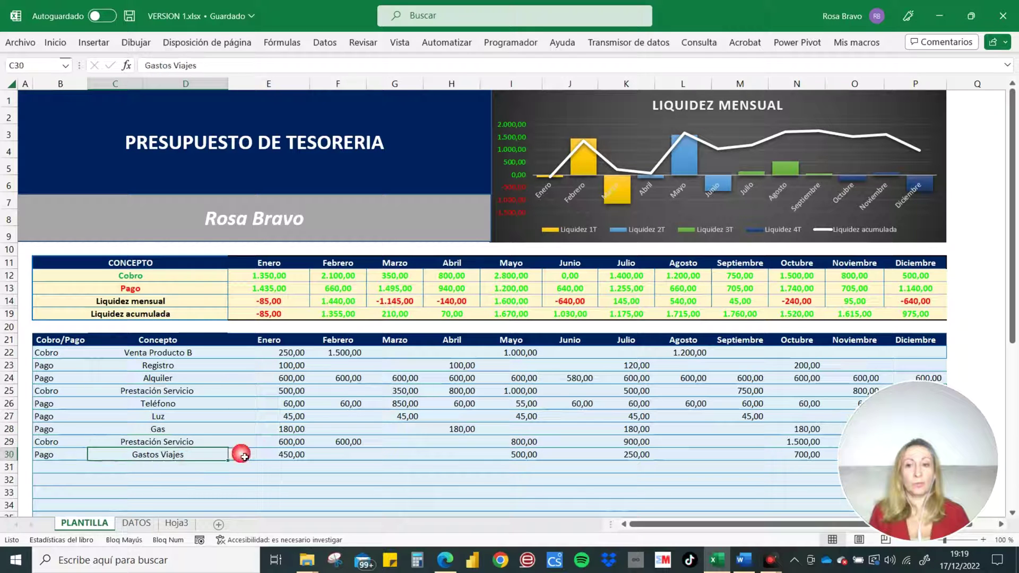
click(293, 446)
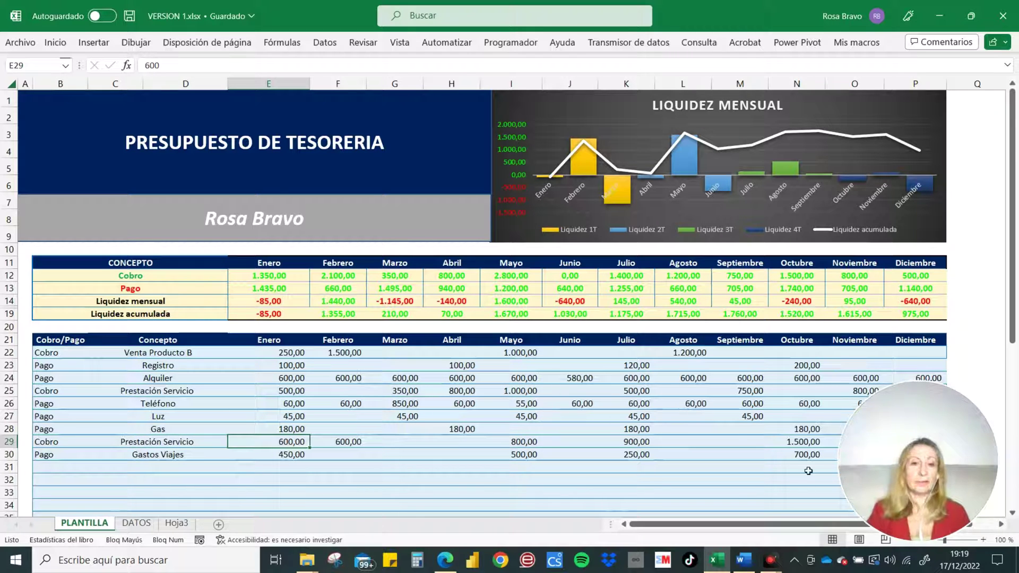
shift+click(807, 460)
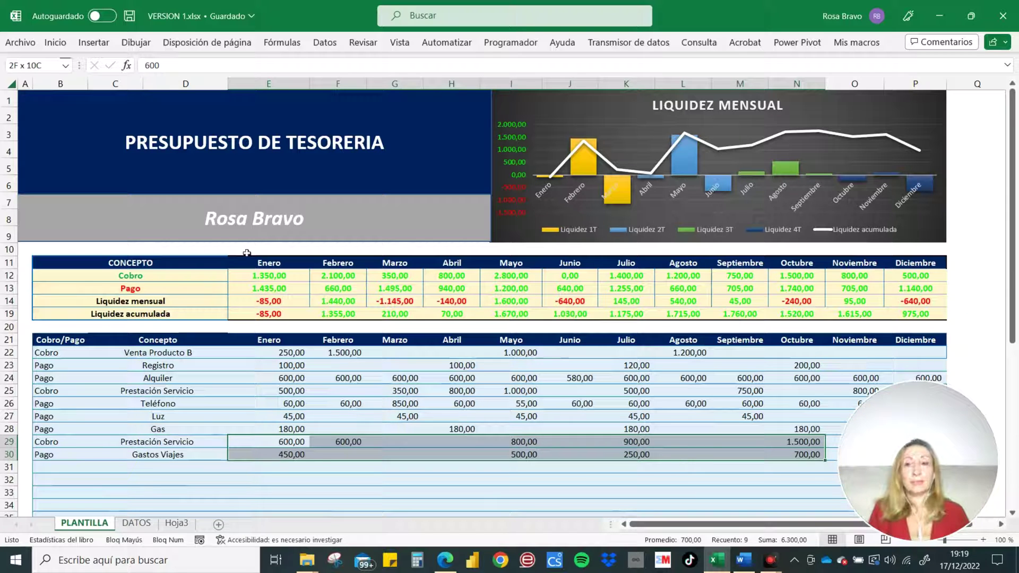
- Select the Cobro, Pago and Liquidez summary rows, then the Liquidez mensual chart's series and axis
click(107, 279)
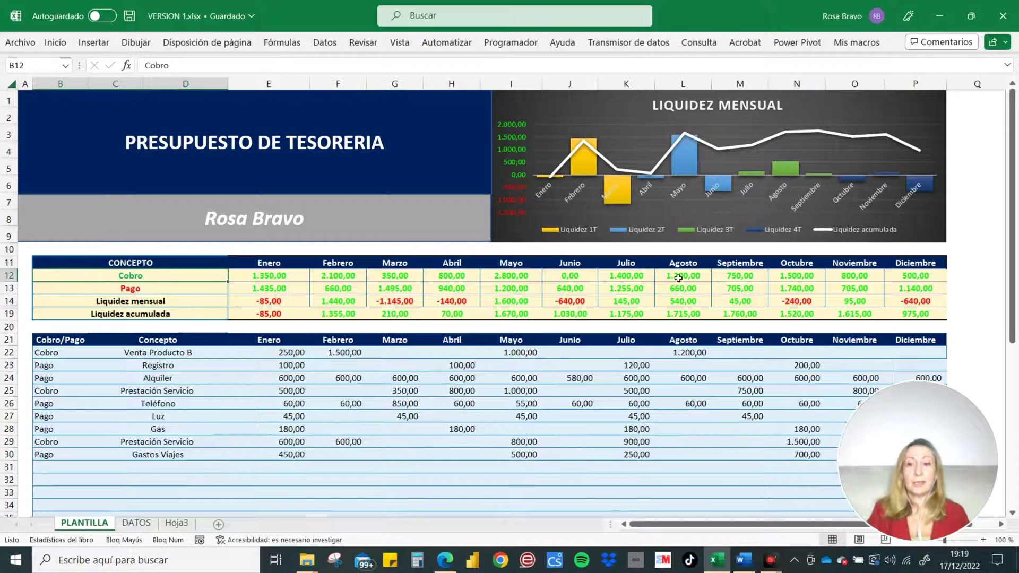
shift+click(905, 277)
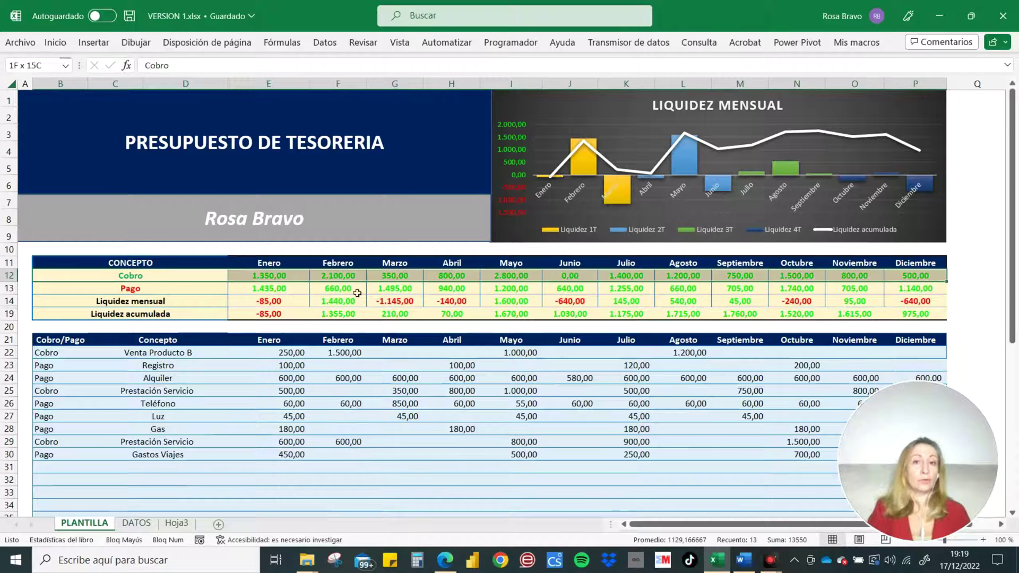
click(164, 288)
shift+click(889, 289)
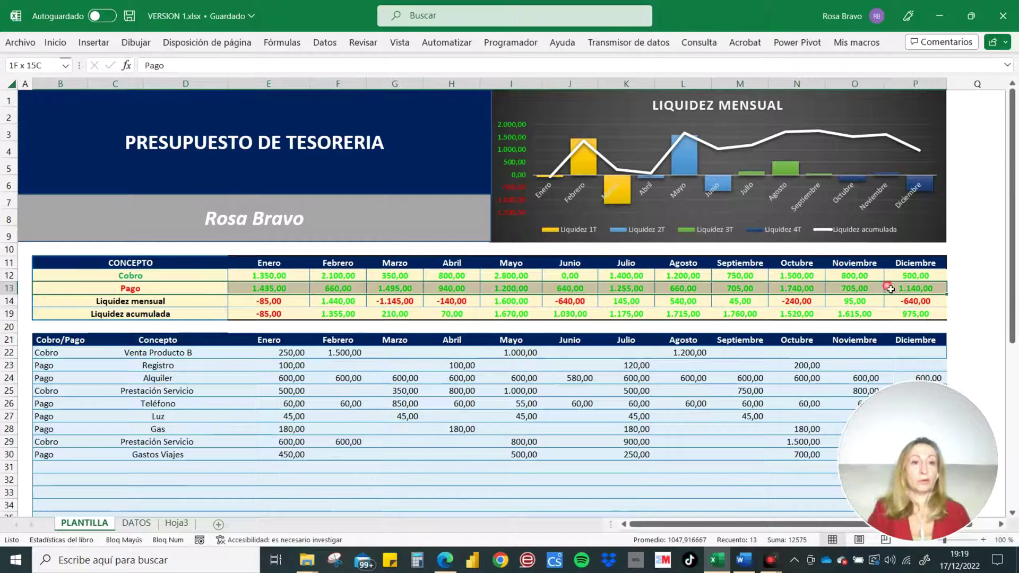
click(149, 306)
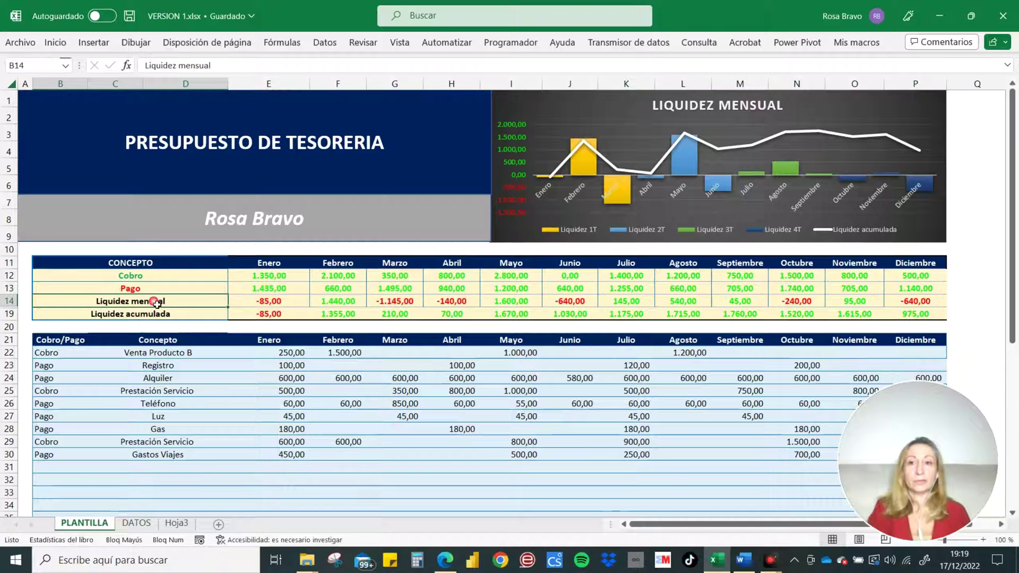
shift+click(905, 301)
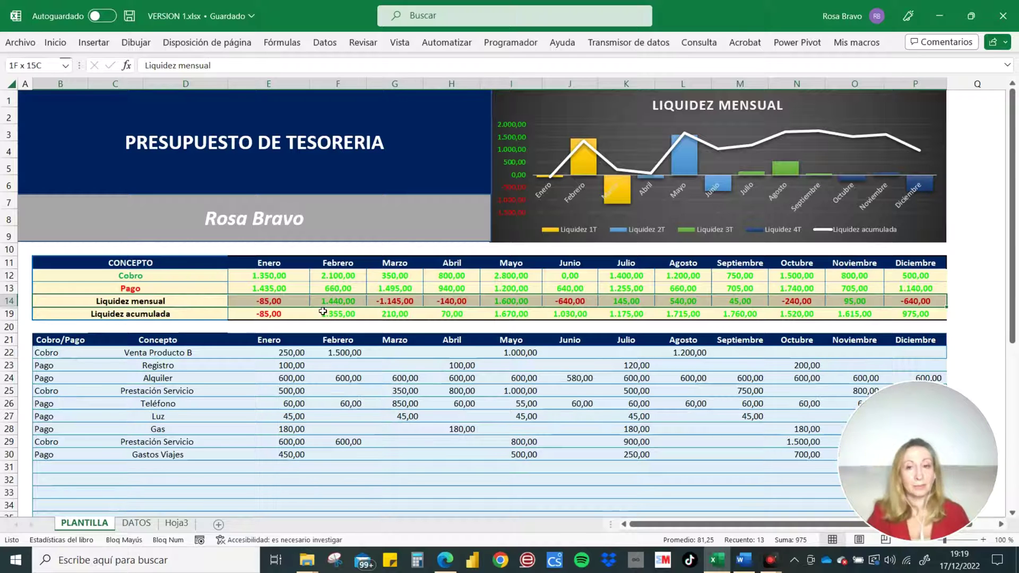
click(197, 317)
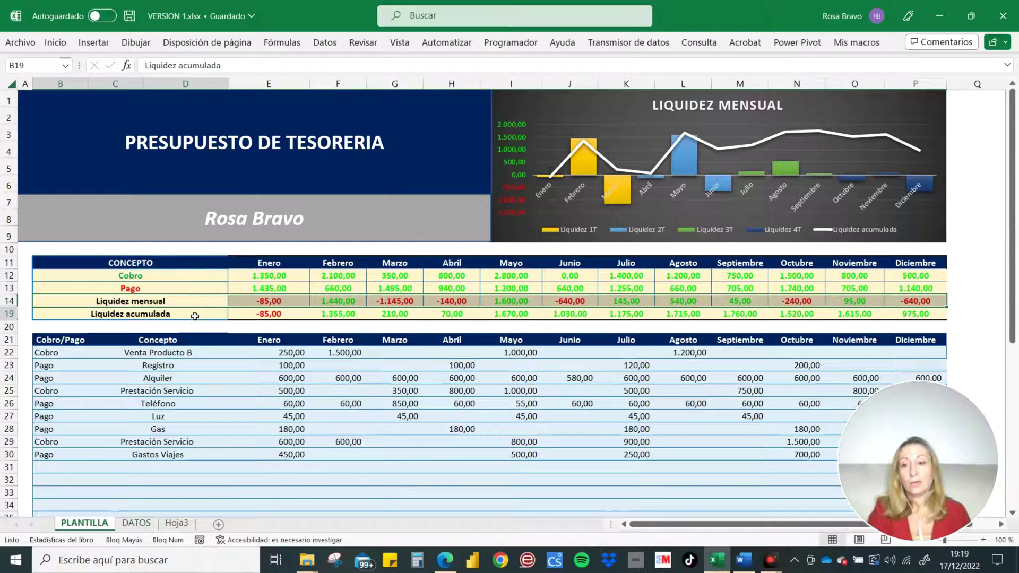
shift+click(890, 315)
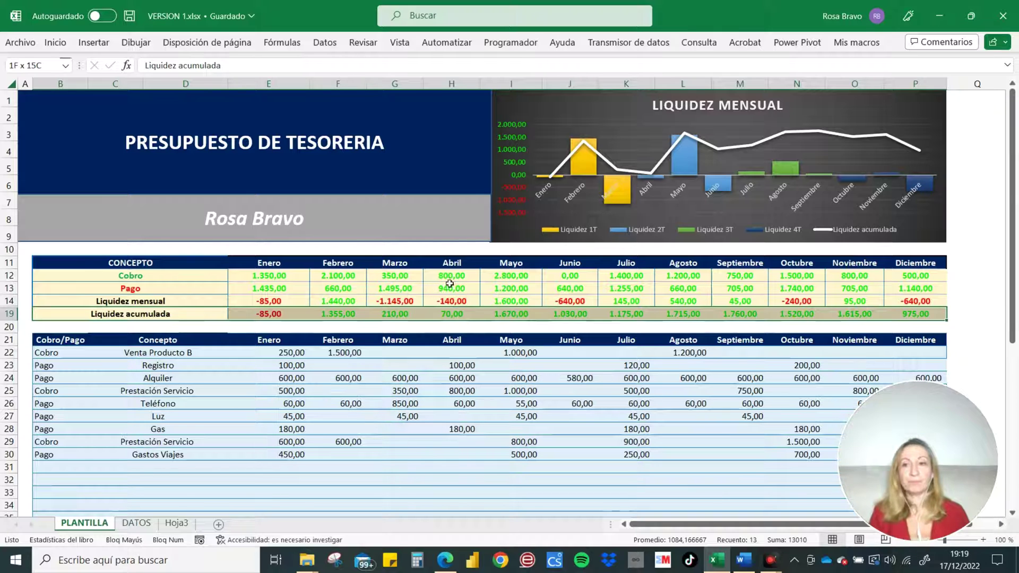
click(546, 109)
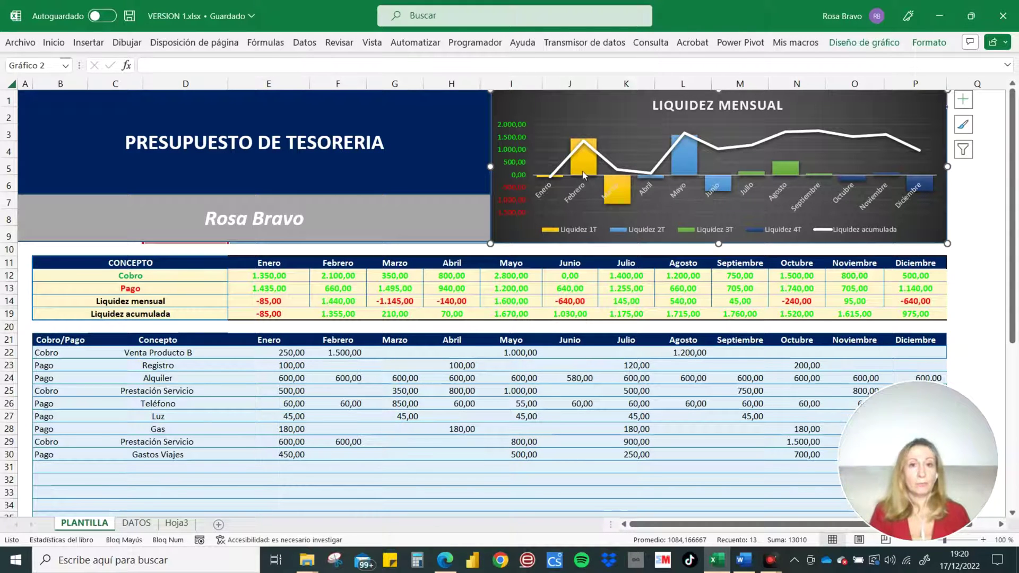
click(584, 169)
click(617, 194)
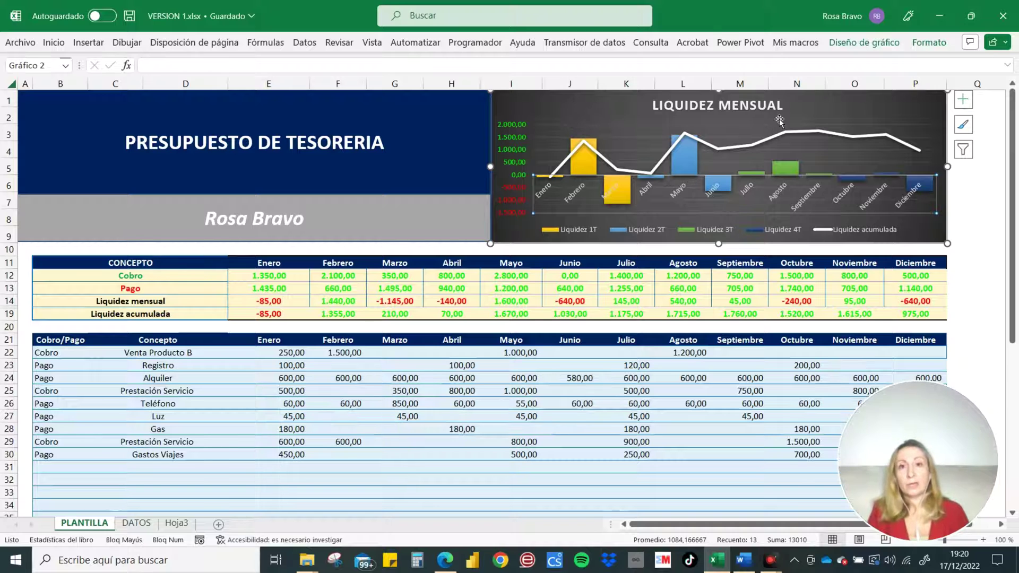
- Save the workbook under the new name VERSION 2 instead of VERSION 1
click(20, 43)
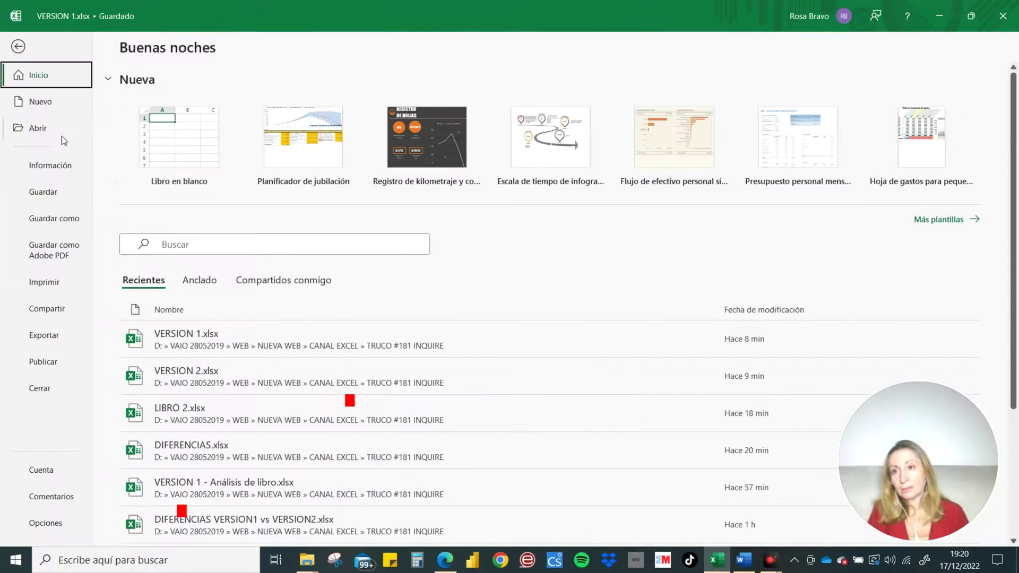
click(74, 217)
click(403, 100)
key(BackSpace)
text(2)
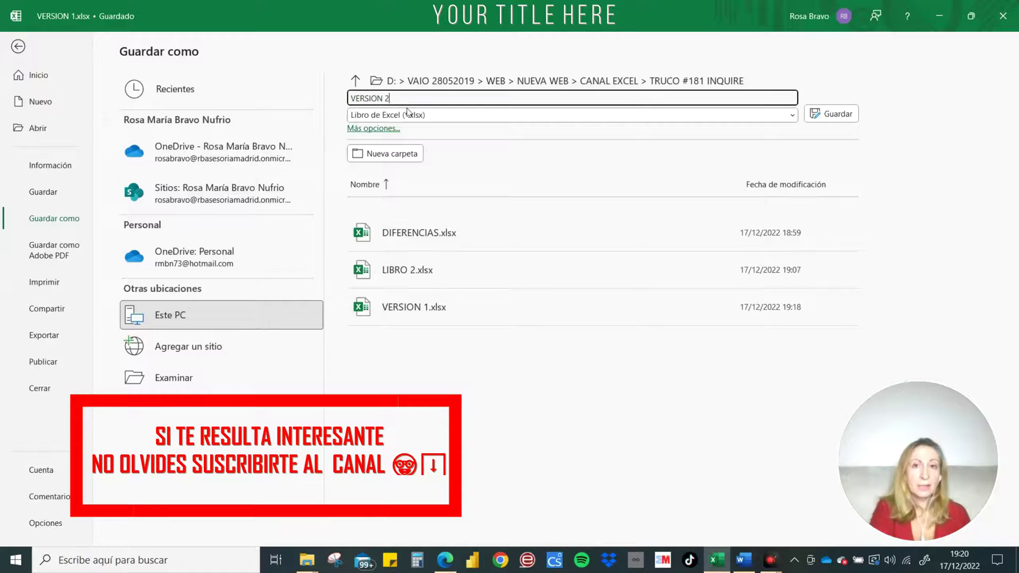
click(828, 114)
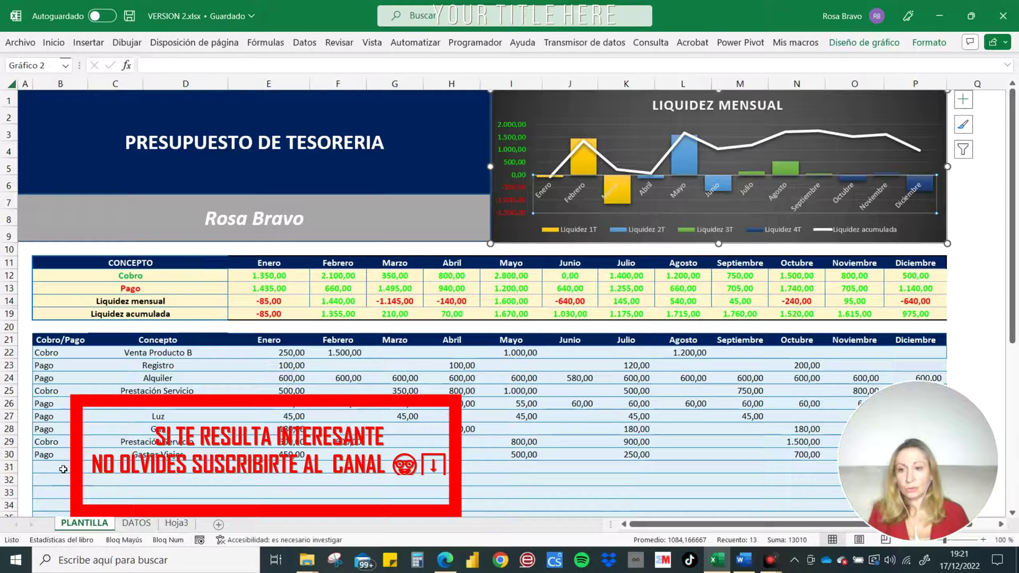
- Set row 31 to Cobro with the concept Venta Producto B
click(90, 472)
click(94, 469)
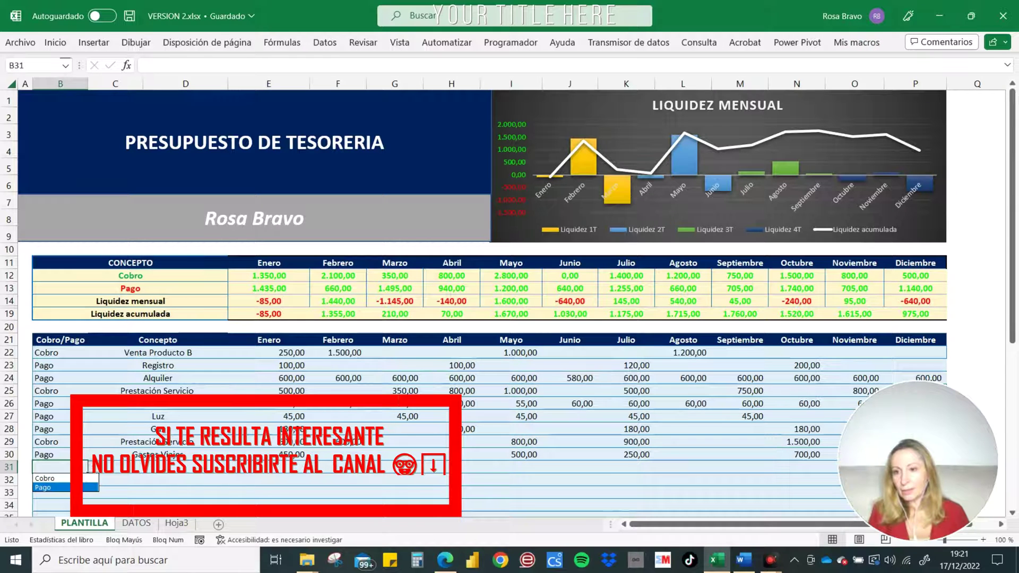
click(141, 474)
click(192, 467)
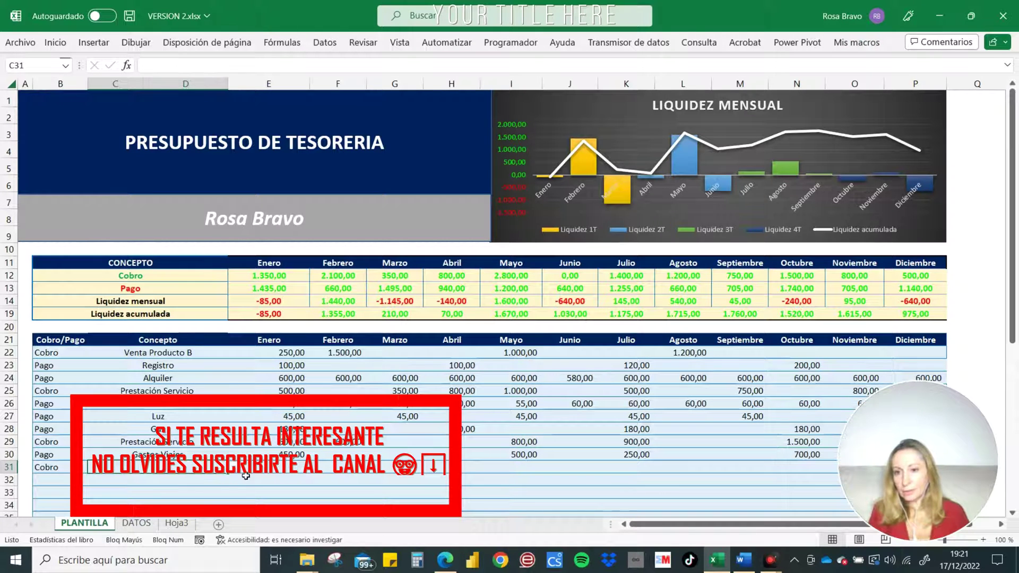
click(236, 469)
click(170, 478)
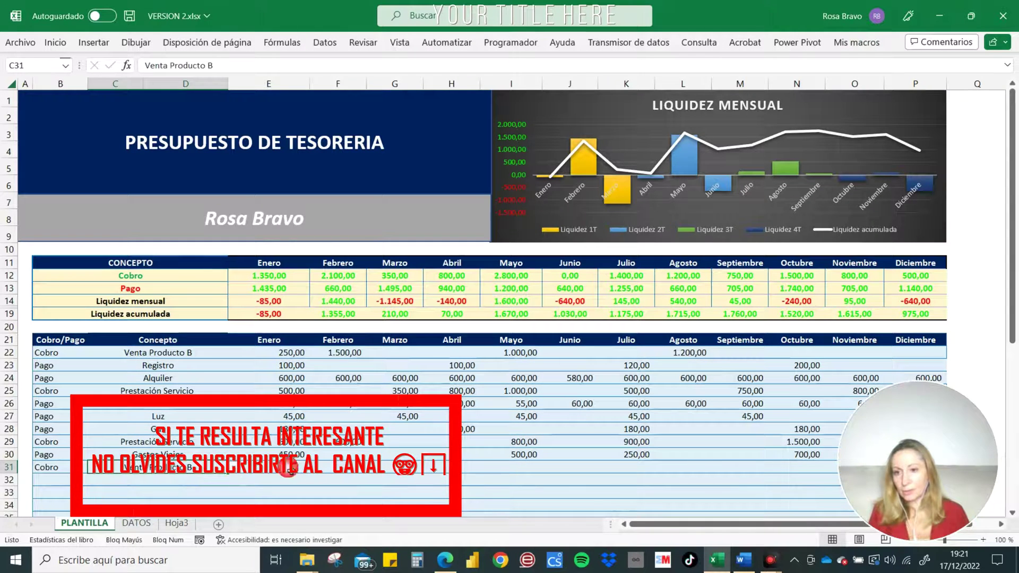
- Enter Venta Producto B's monthly amounts 150, 150, 500, 250 and 300 starting in Febrero
click(330, 472)
text(150)
key(Tab)
key(Tab)
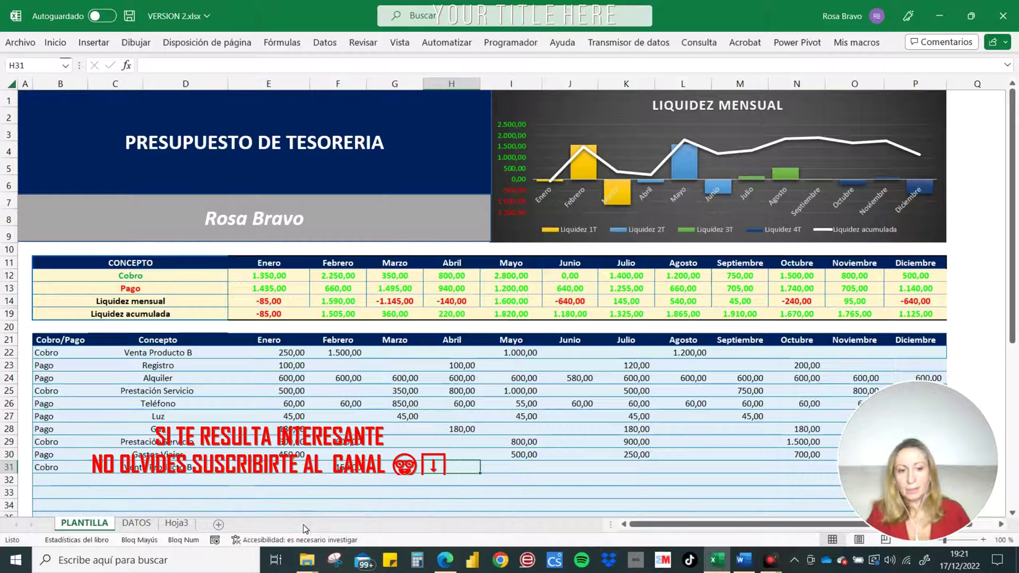
text(150)
key(Tab)
key(Tab)
text(500)
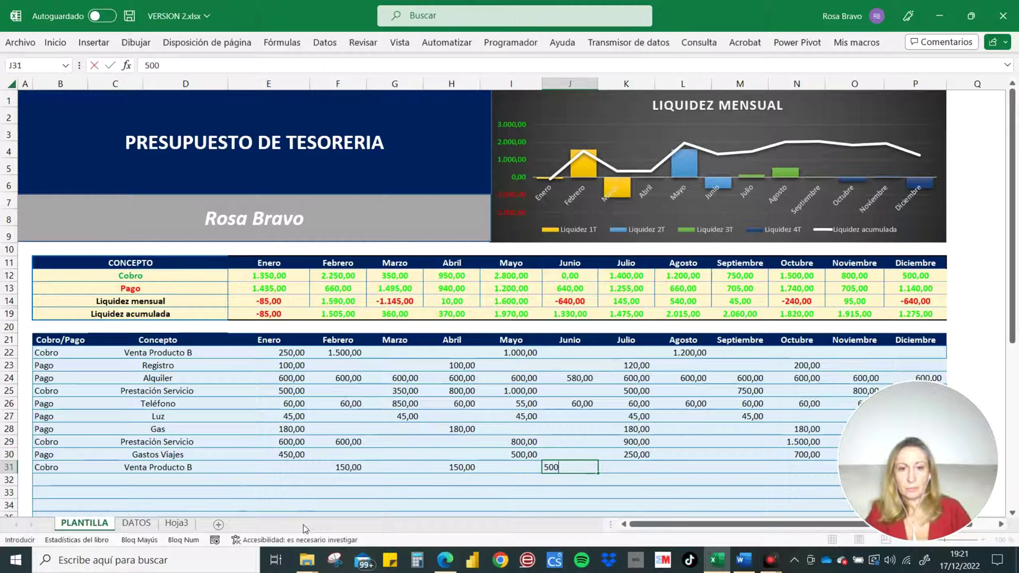
key(Tab)
key(Tab)
text(250)
key(Tab)
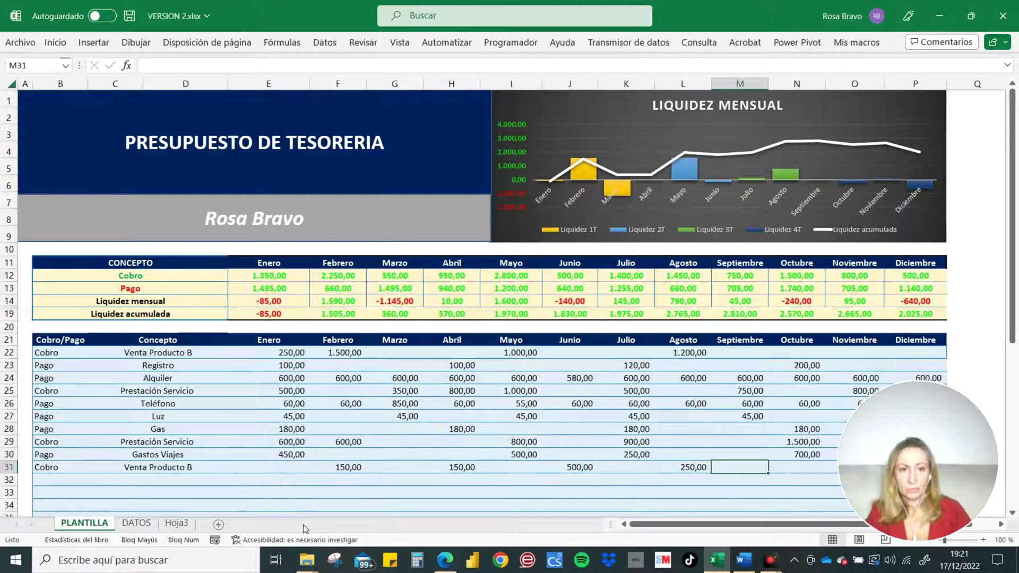
key(Tab)
text(3)
key(Return)
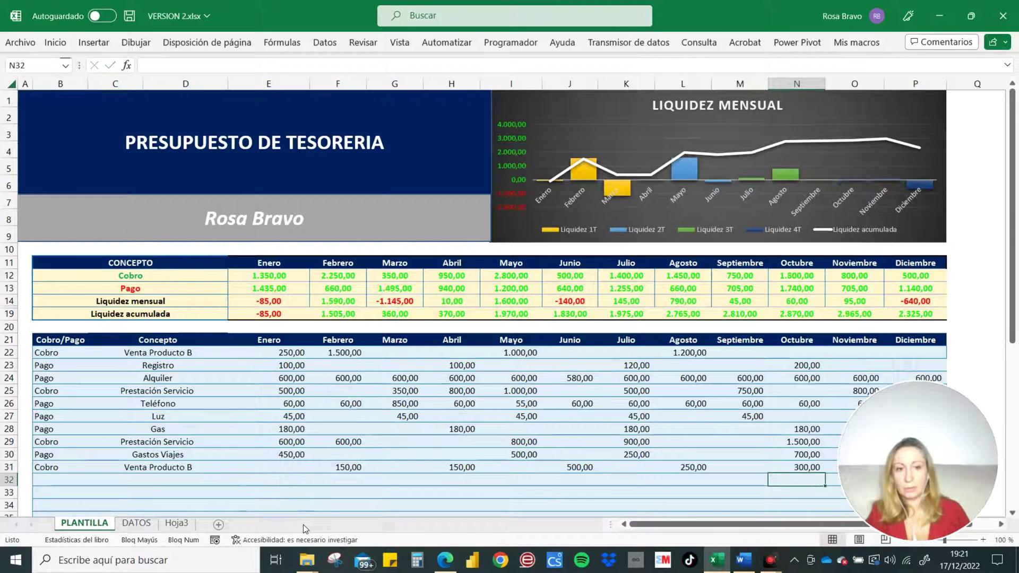
- Set row 32 to Cobro with the concept Venta Producto A
click(45, 480)
click(94, 479)
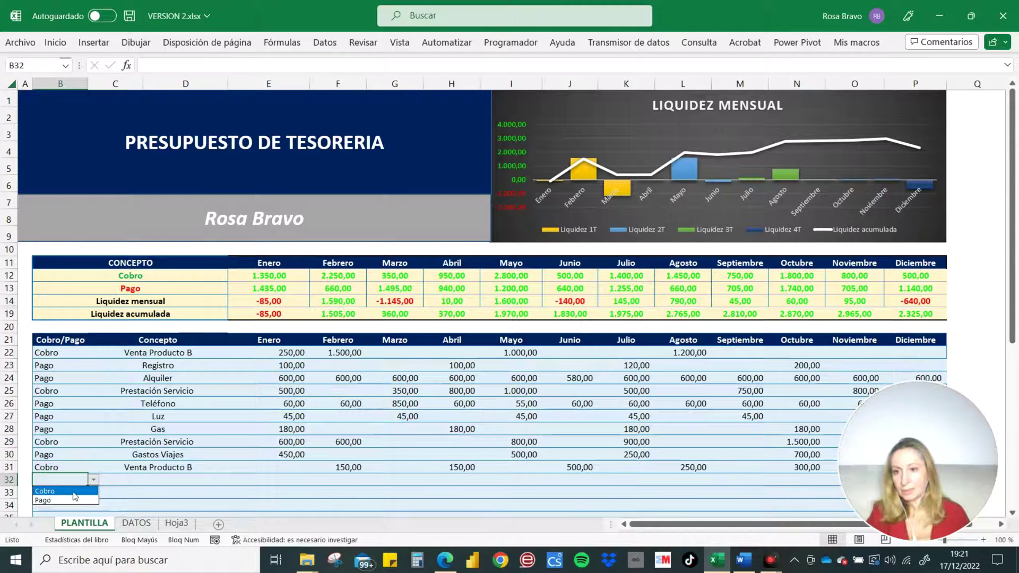
click(74, 492)
click(212, 482)
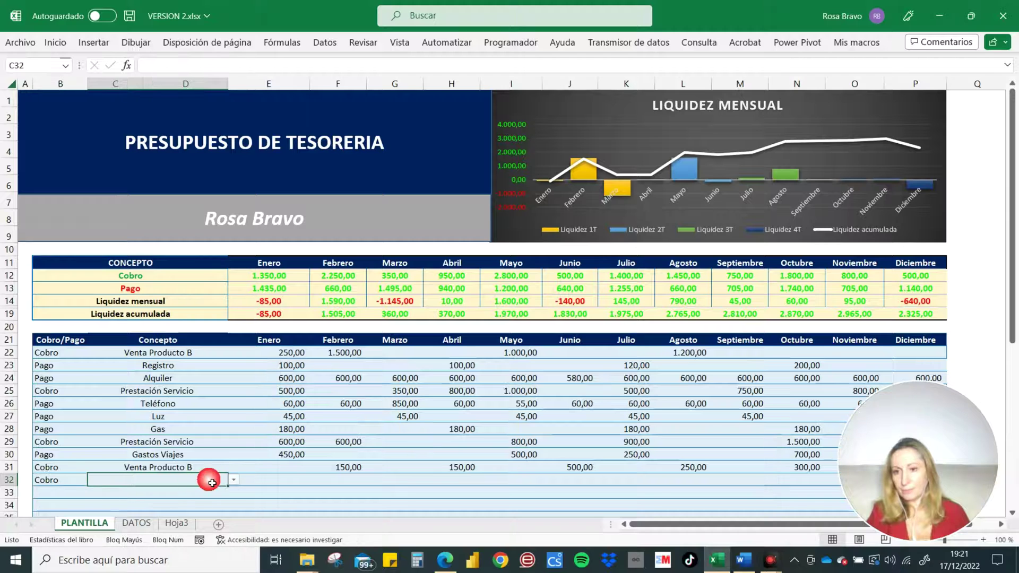
click(233, 480)
click(190, 492)
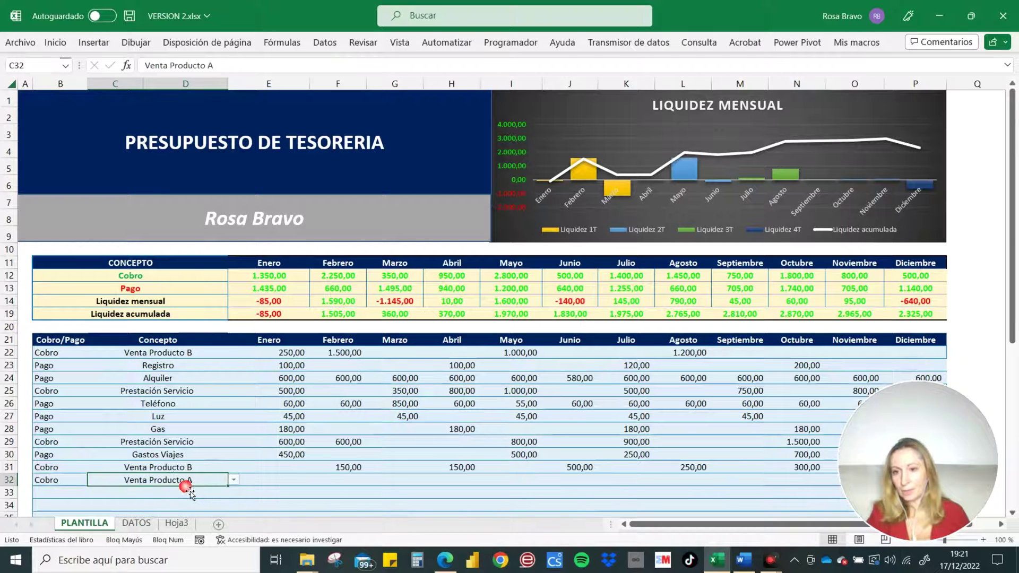
- Enter Venta Producto A's monthly amounts 250, 250, 300, 150 and 125 starting in Enero
click(295, 483)
text(250)
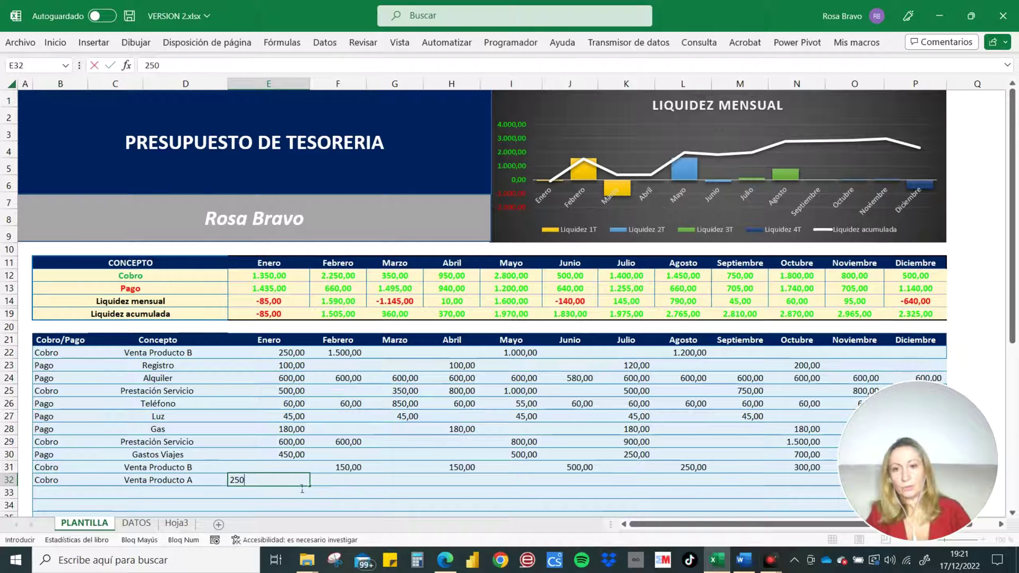
key(Tab)
key(Tab)
text(250)
key(Tab)
key(Tab)
key(Tab)
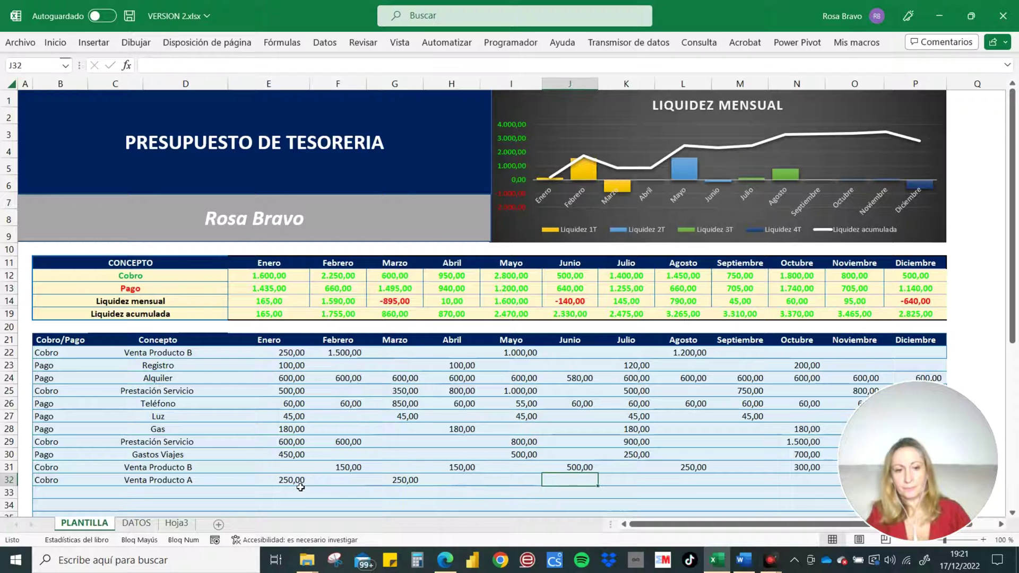
text(300)
key(Tab)
key(Tab)
text(15)
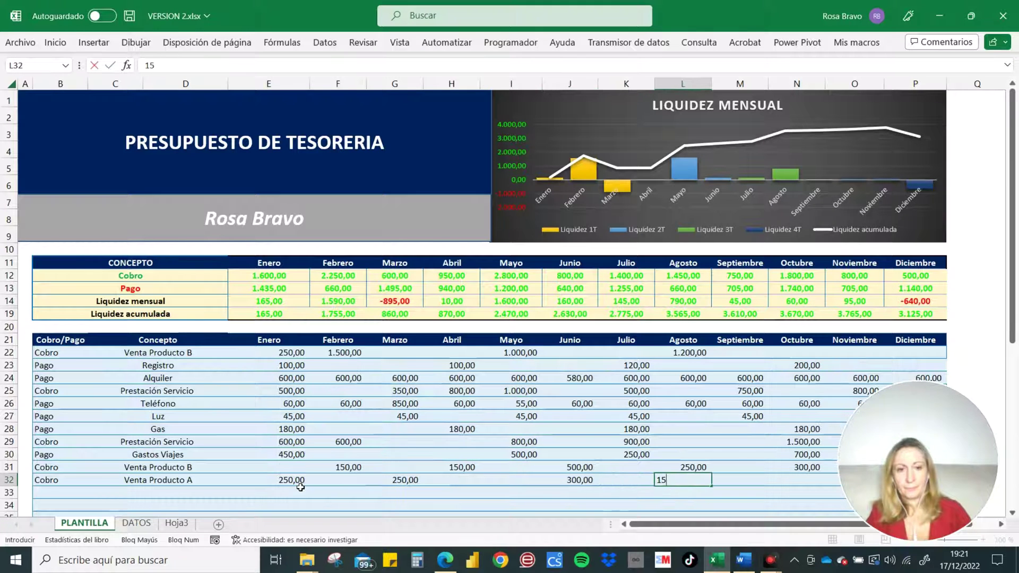
text(0)
key(Tab)
text(125)
key(Return)
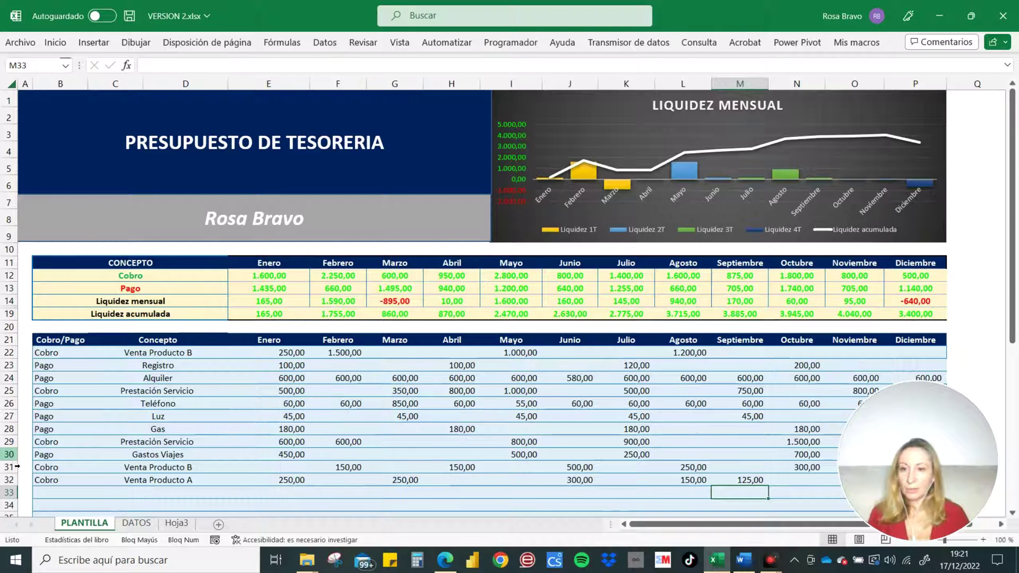
click(9, 455)
- Delete the Gastos Viajes row from the detail table
right_click(10, 454)
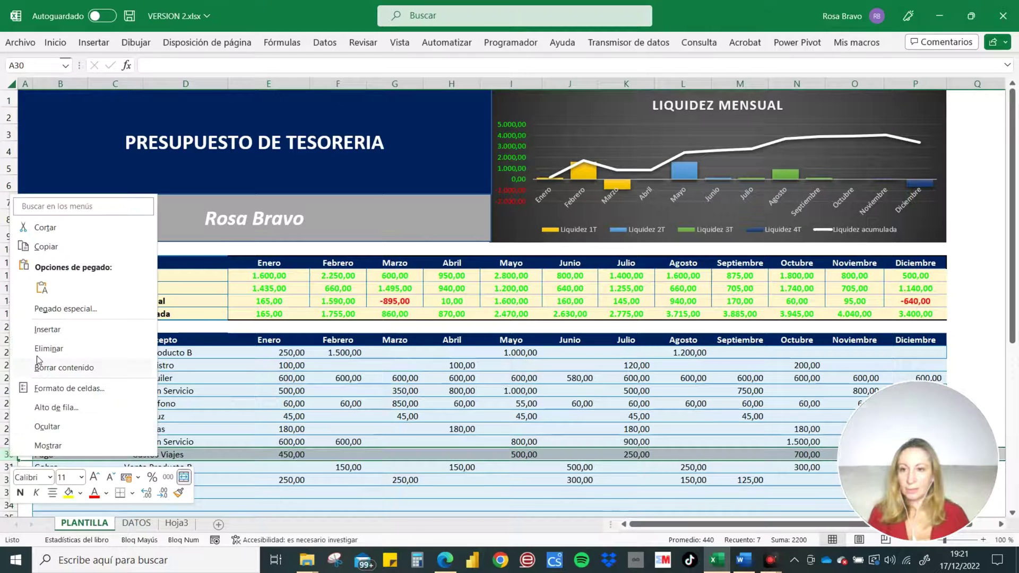
click(38, 348)
click(120, 393)
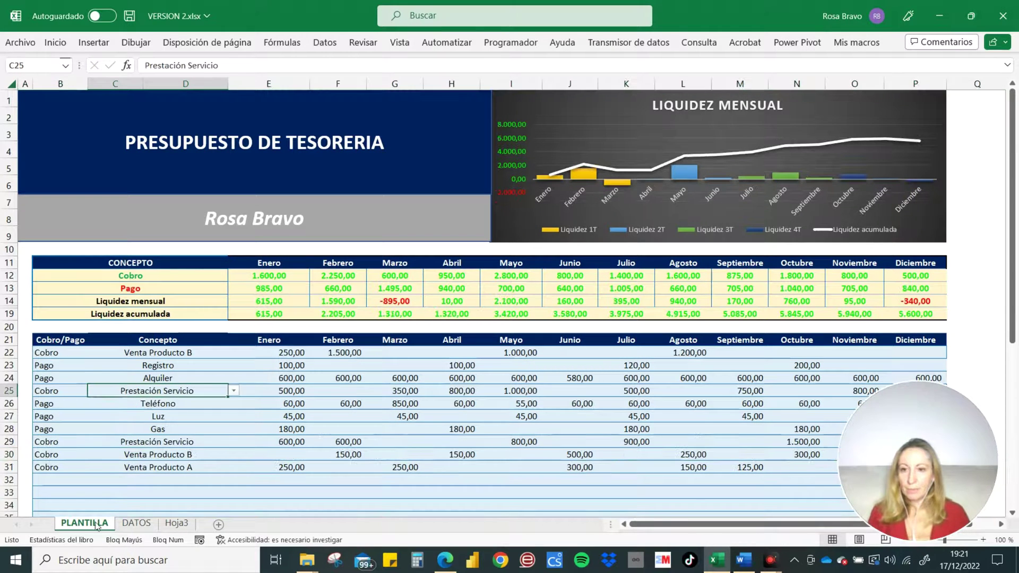
- Rename the PLANTILLA sheet to PPTO TES and colour its tab light blue
right_click(81, 525)
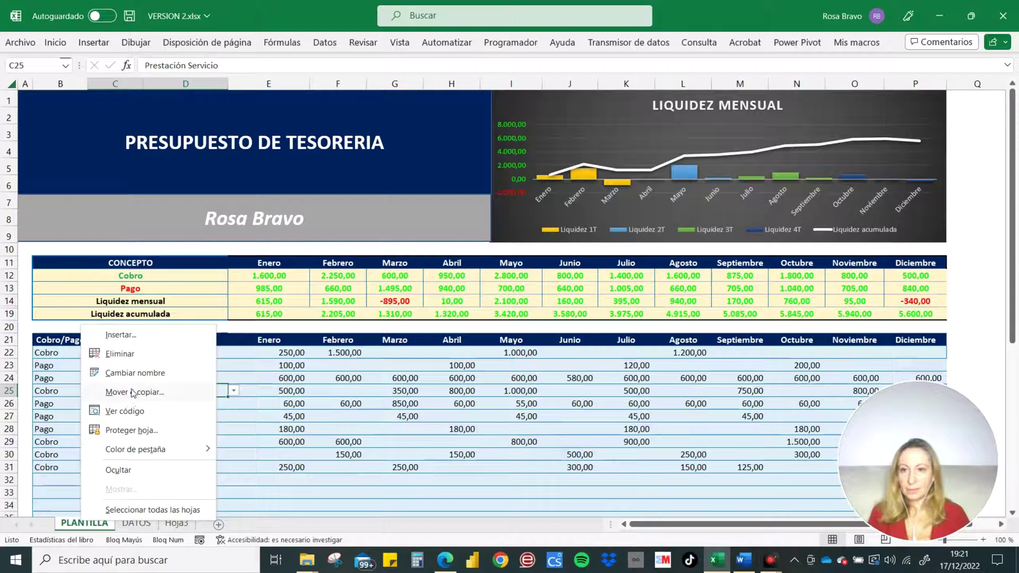
click(141, 372)
text(PPTO TES)
key(Return)
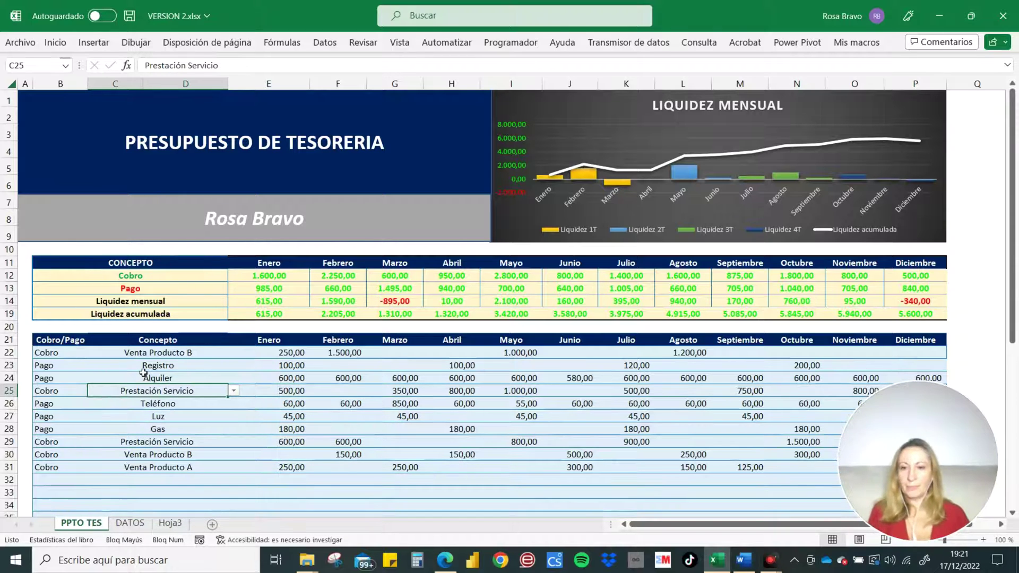
right_click(76, 524)
mouse_move(131, 450)
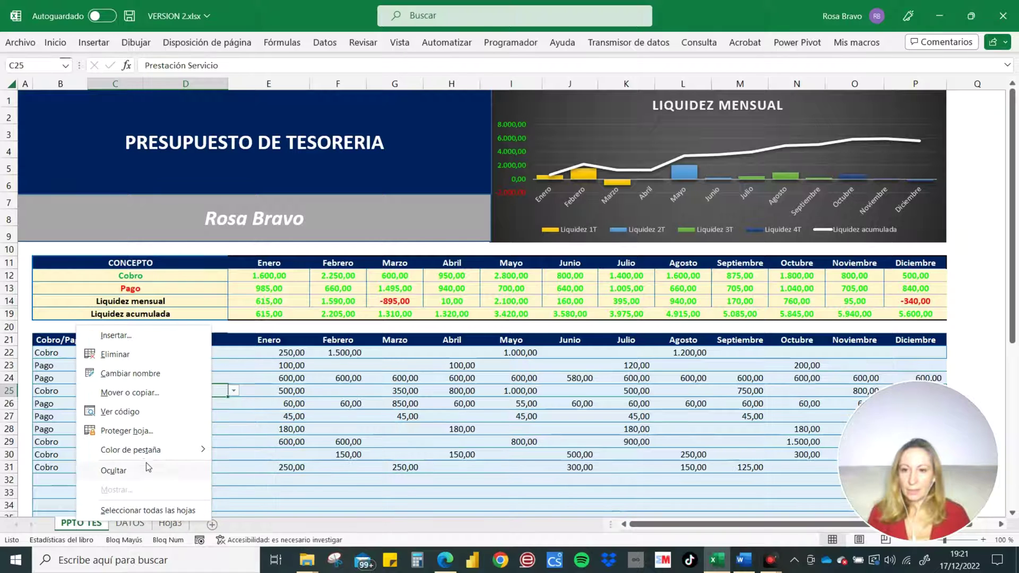
click(283, 492)
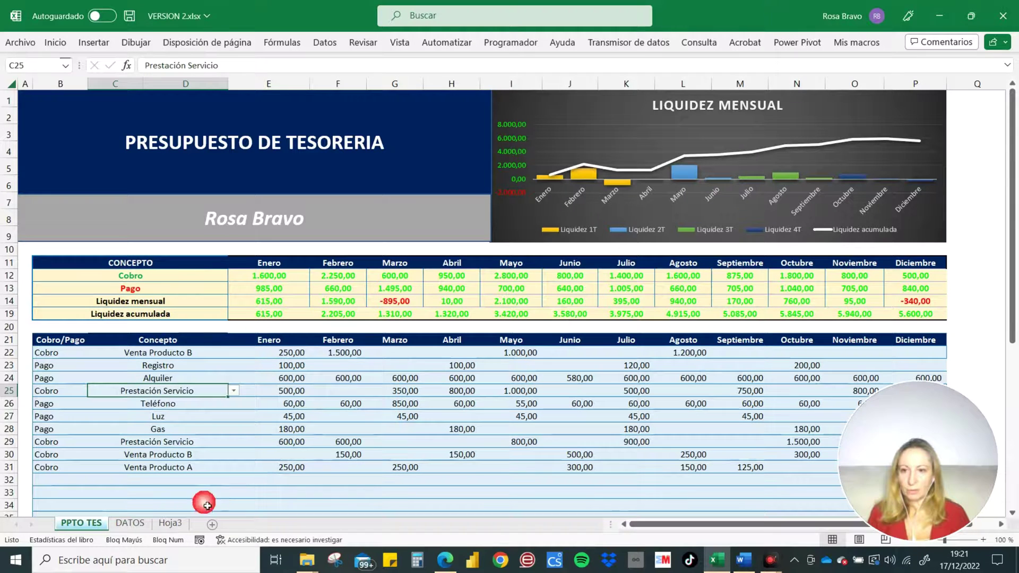
- Delete the empty Hoja3 sheet and return to the PPTO TES sheet
click(125, 524)
click(171, 524)
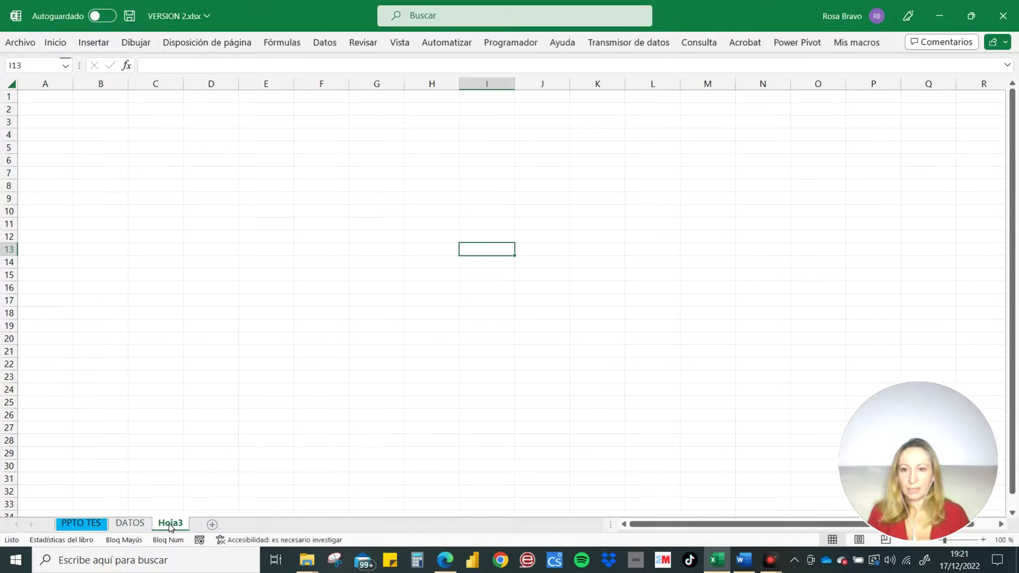
right_click(170, 525)
click(214, 359)
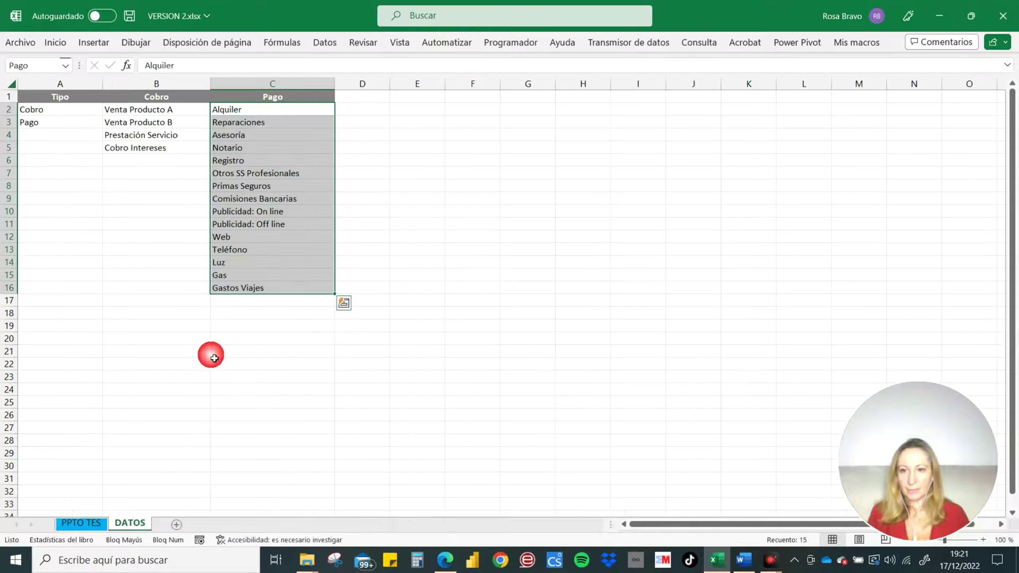
click(79, 512)
click(80, 524)
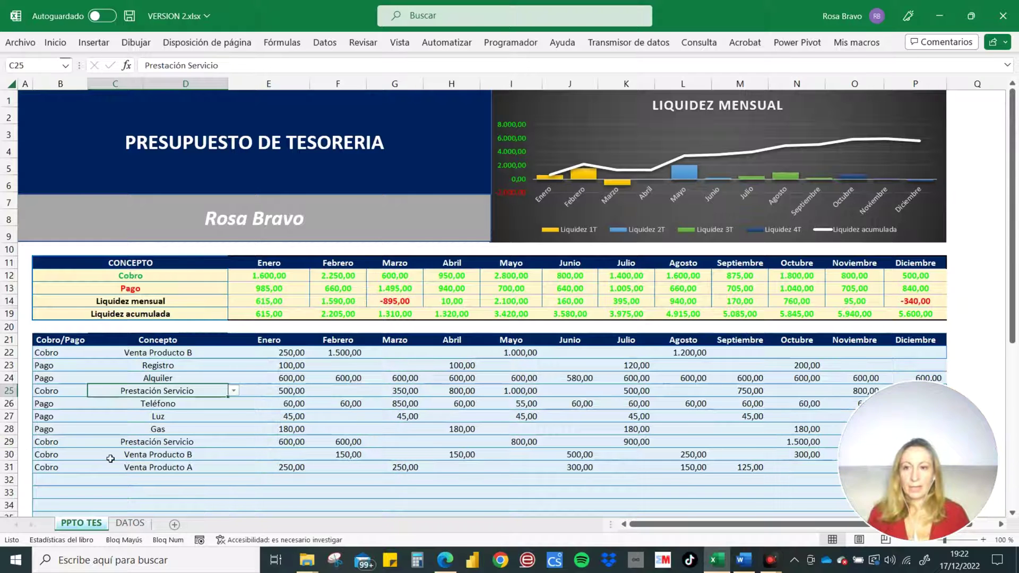
- Enter 152 and 155 for Teléfono and 300 for Prestación Servicio's Julio, then check VERSION 1
click(359, 406)
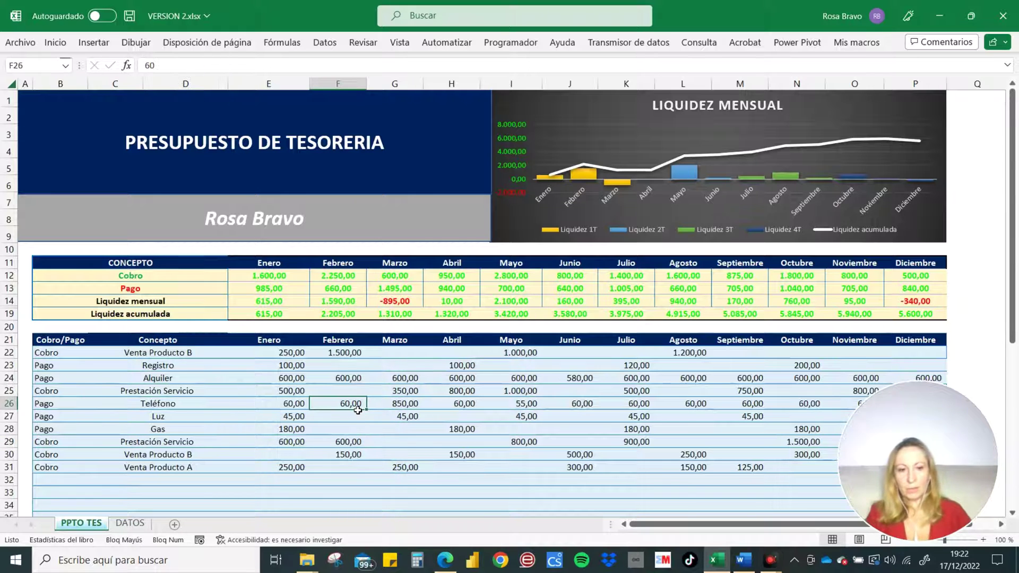
text(152)
key(Tab)
key(Tab)
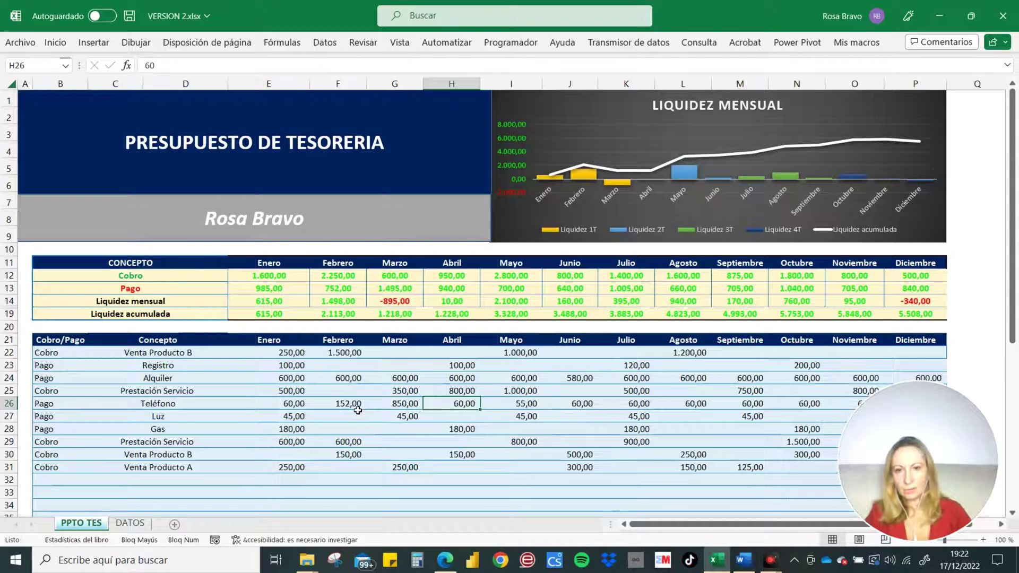
key(Tab)
text(1)
key(Tab)
key(Tab)
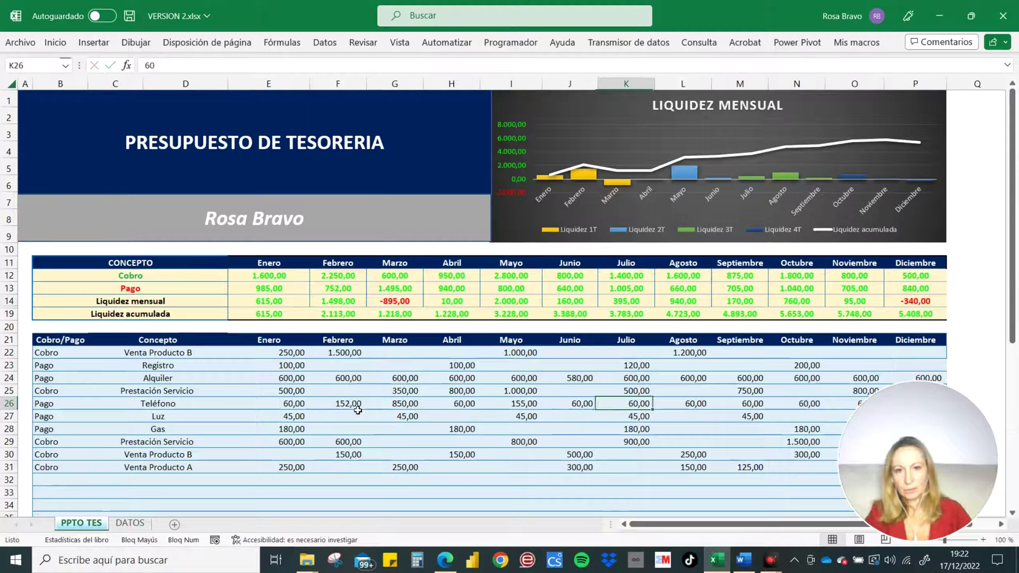
key(Up)
text(300)
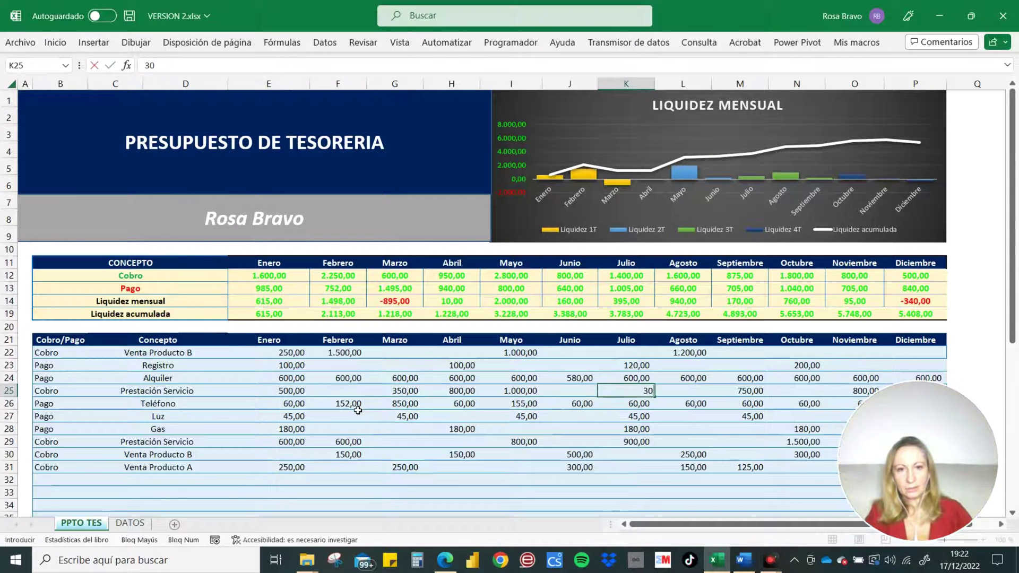
key(Return)
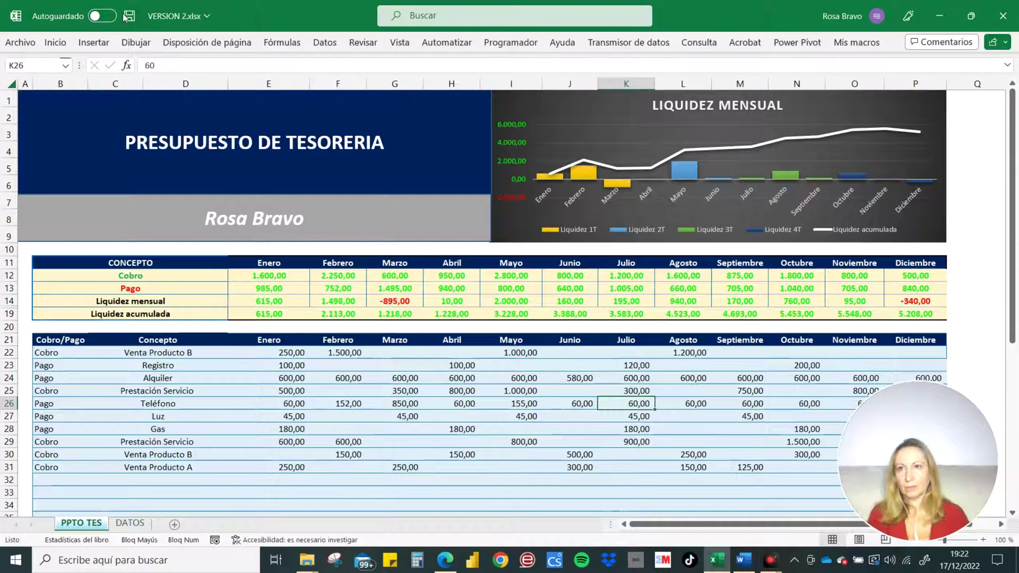
key(ctrl+Tab)
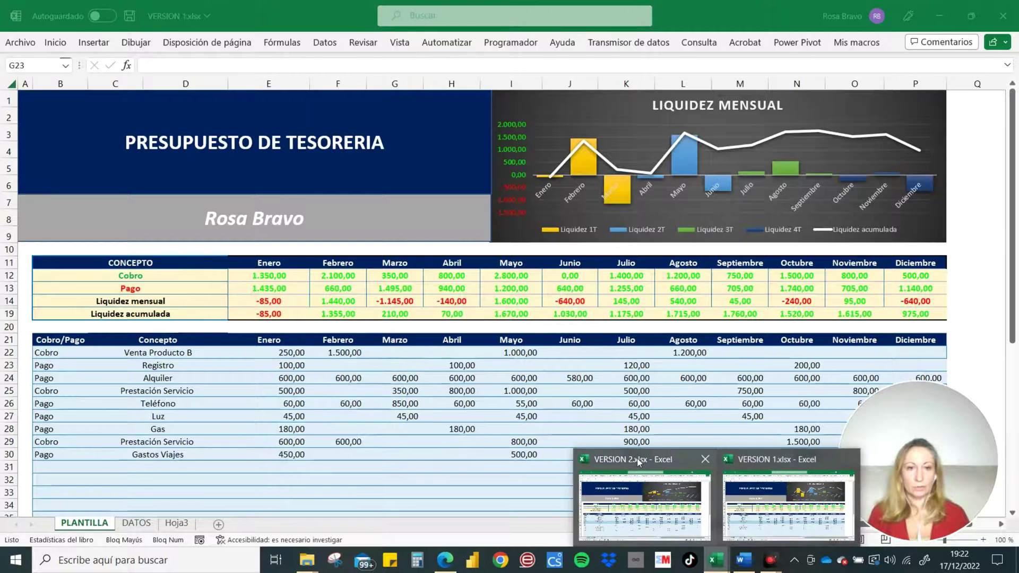
mouse_move(714, 560)
click(642, 504)
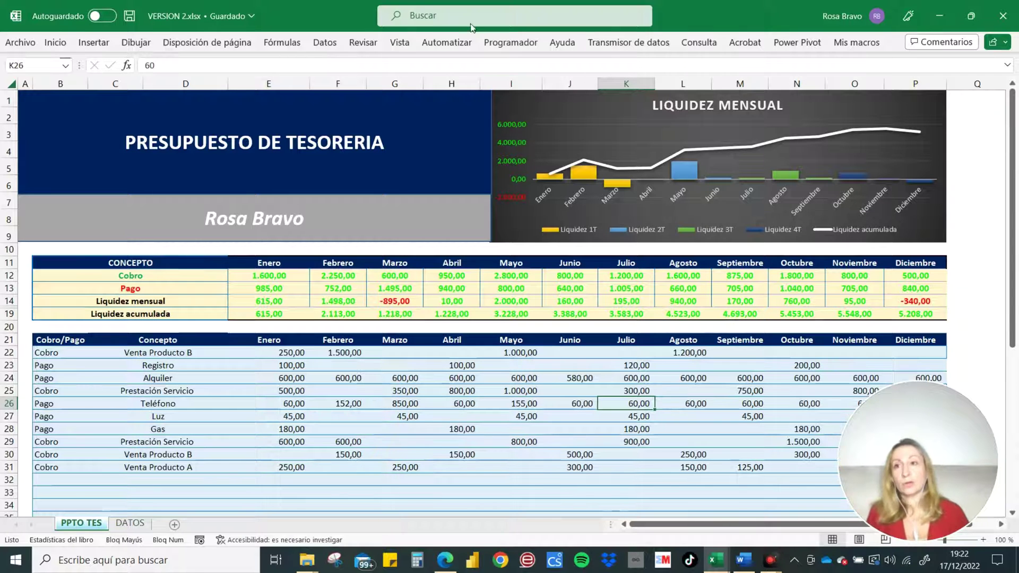
- Enable the Inquire add-in from the COM Add-ins list in Excel Options
click(16, 44)
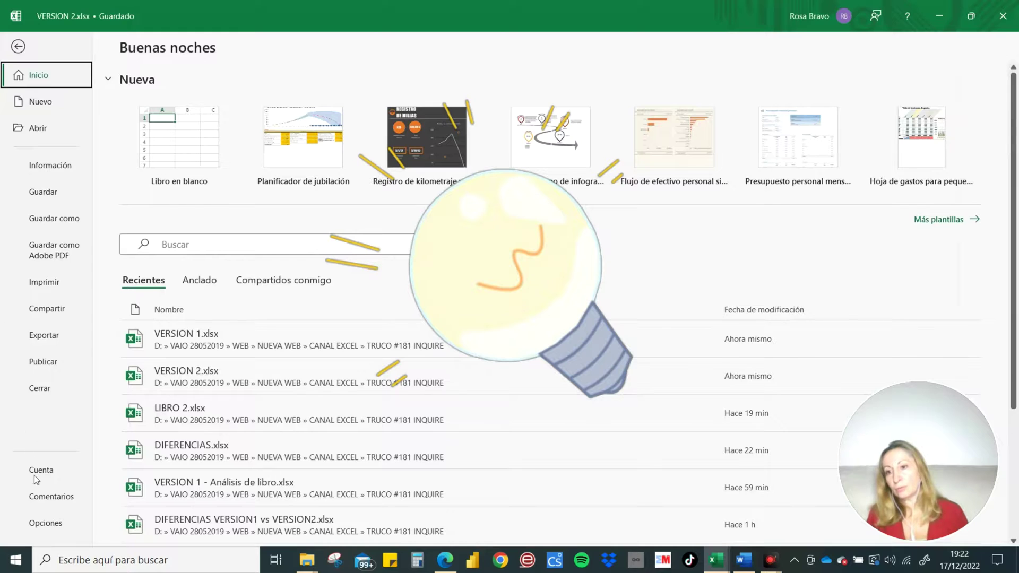
click(53, 528)
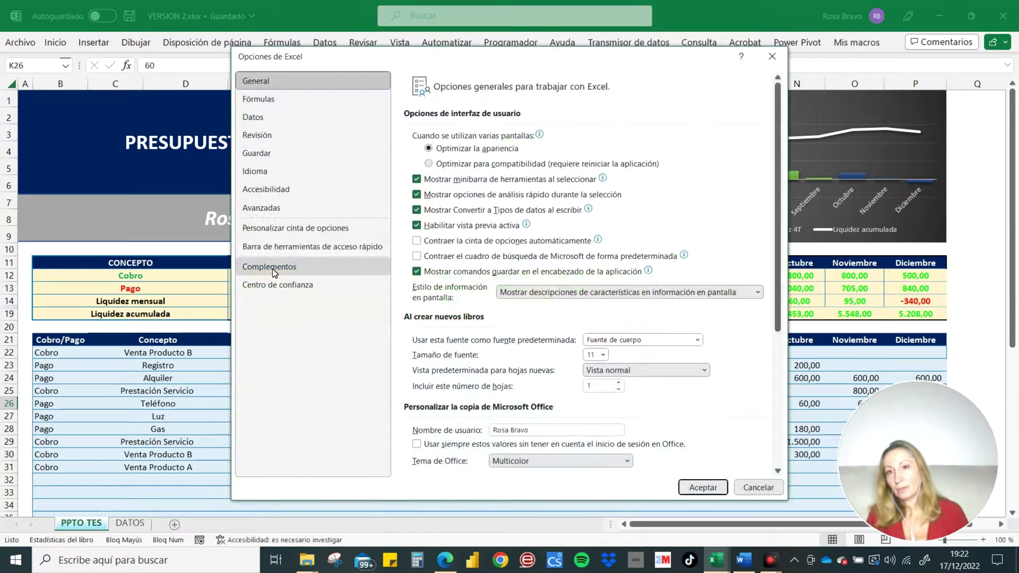
click(274, 272)
click(571, 460)
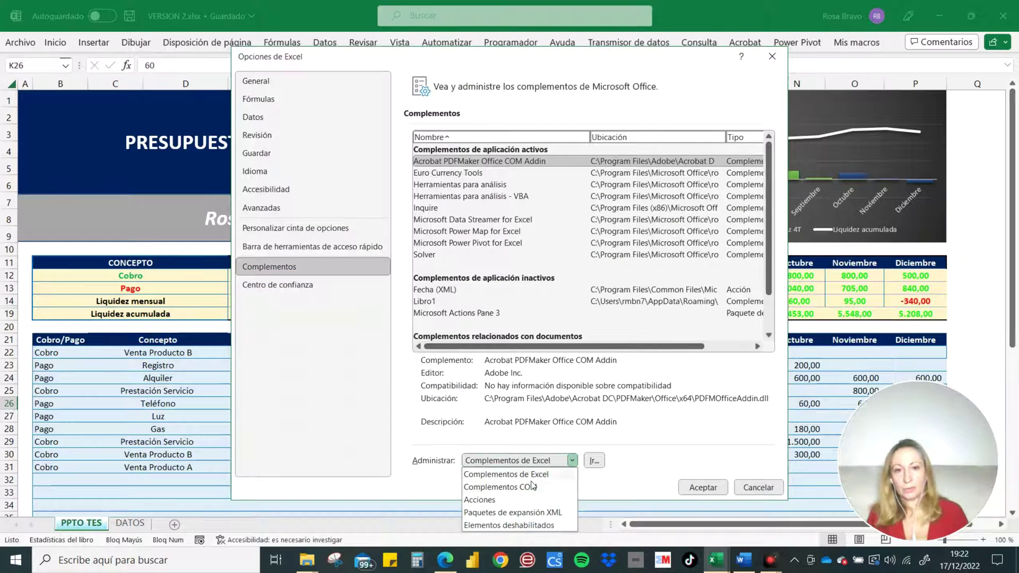
click(532, 486)
click(593, 460)
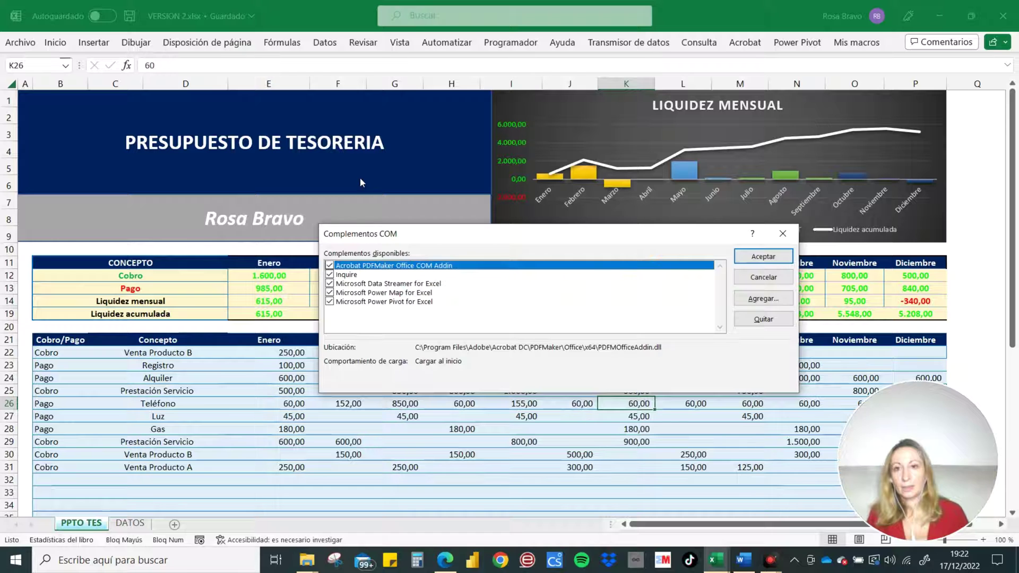
click(347, 276)
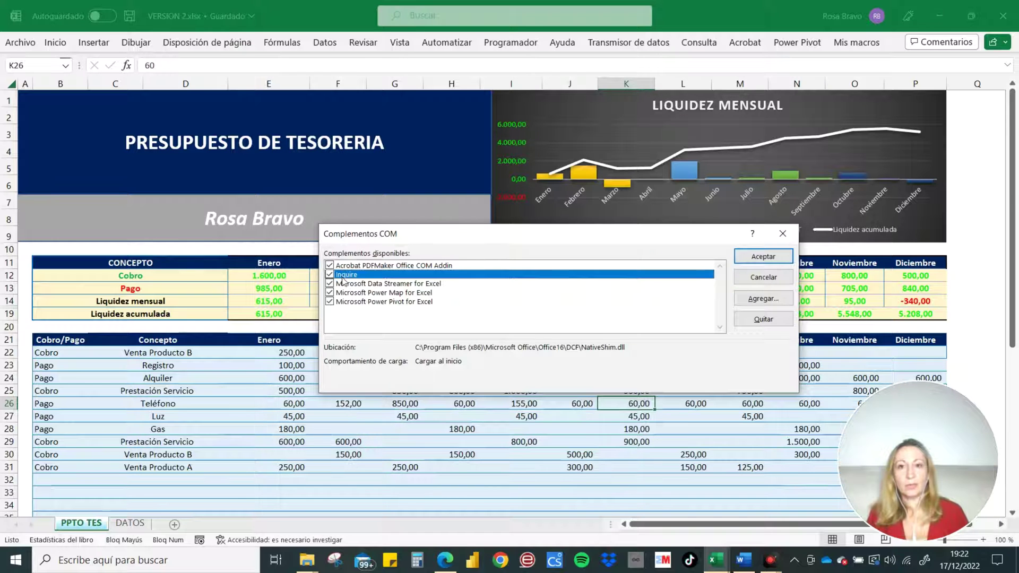
click(329, 275)
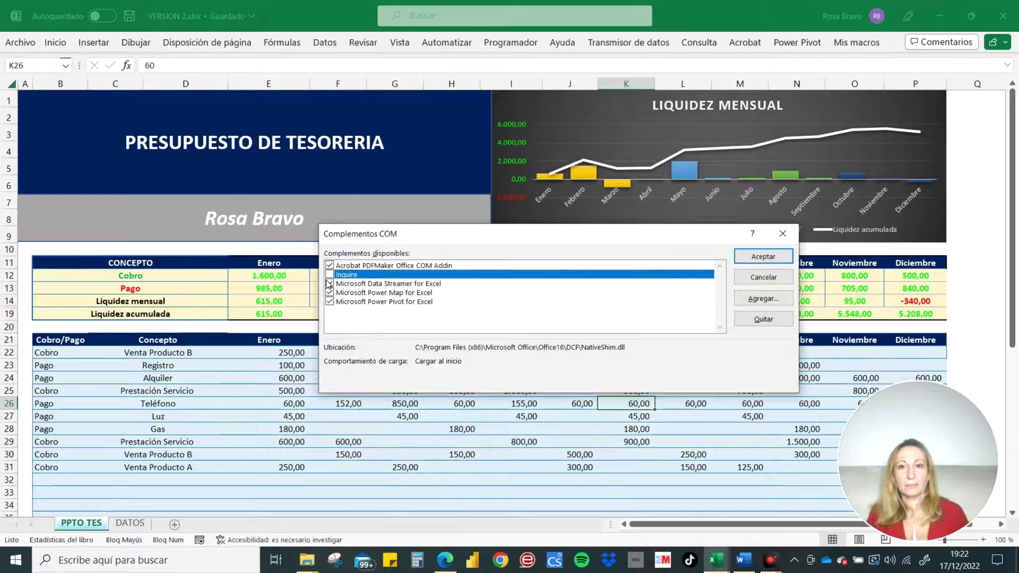
click(758, 257)
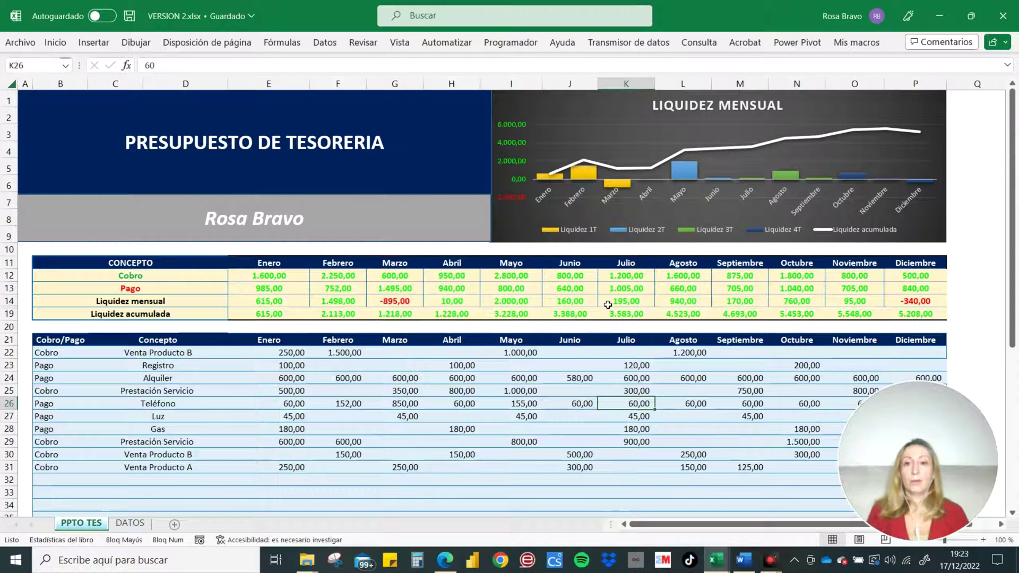
- Use Inquire's Compare Files to compare VERSION 1.xlsx (original) with VERSION 2.xlsx
click(699, 43)
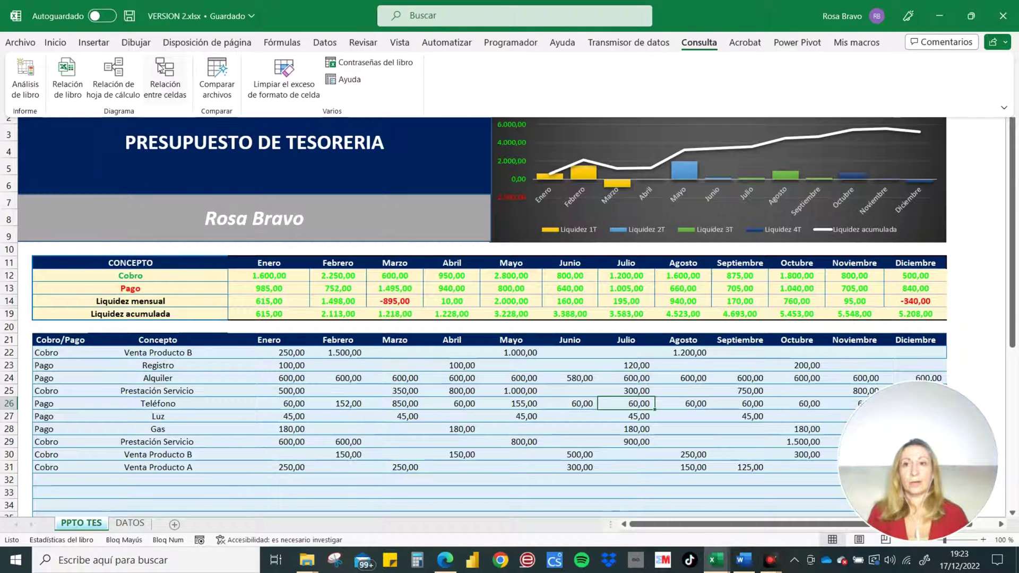
click(216, 75)
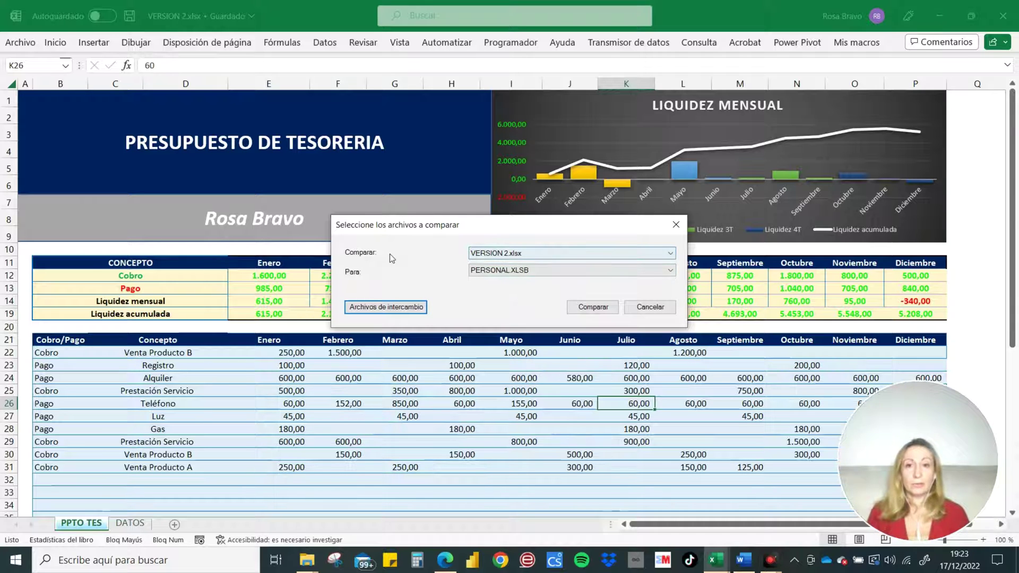
click(544, 254)
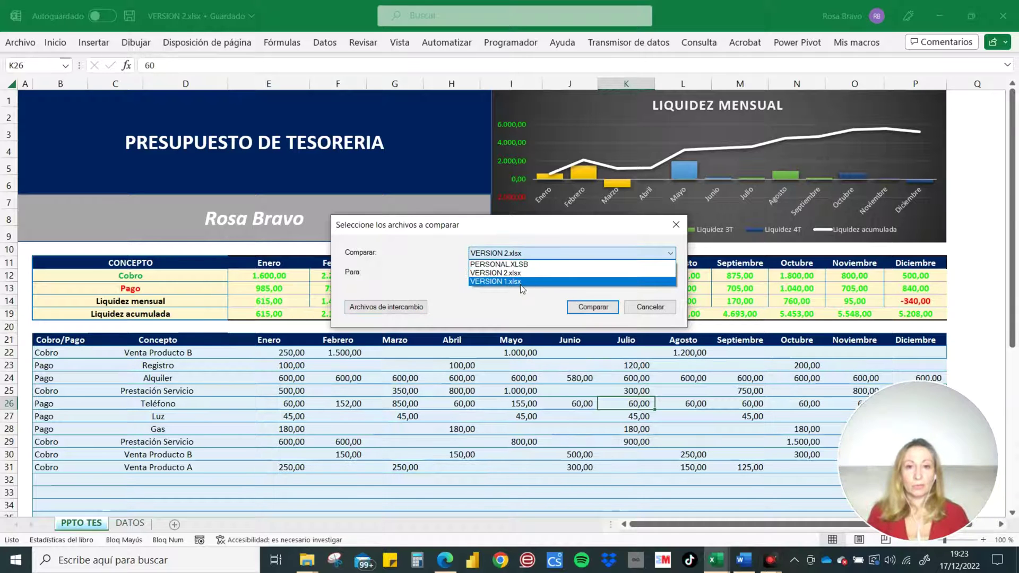
click(497, 281)
click(493, 270)
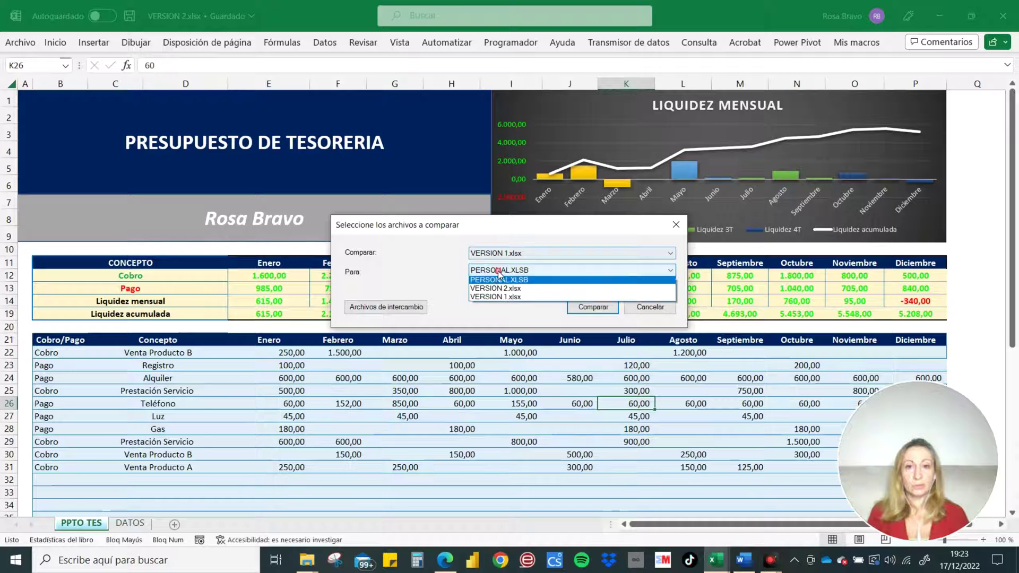
click(493, 287)
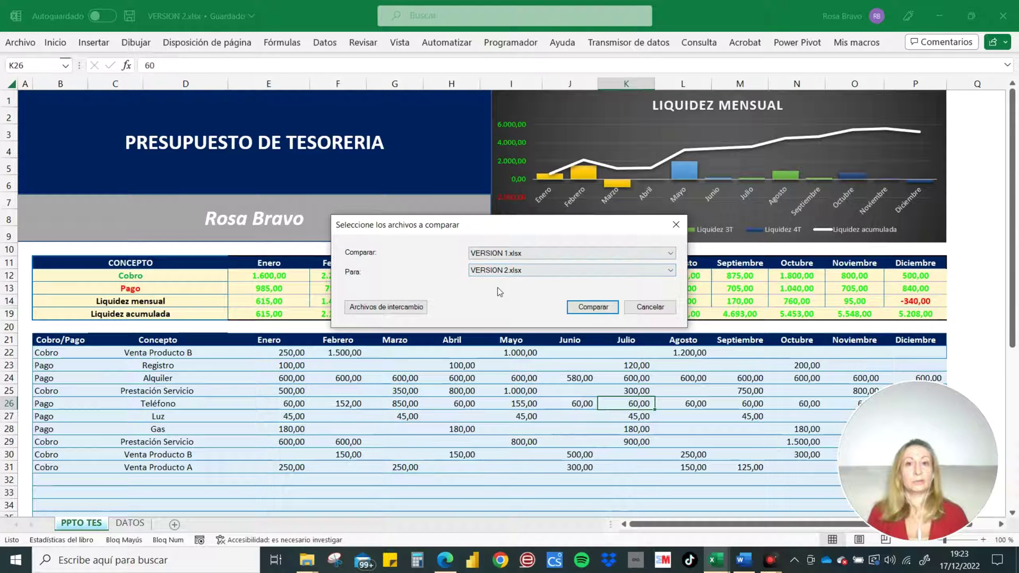
click(579, 308)
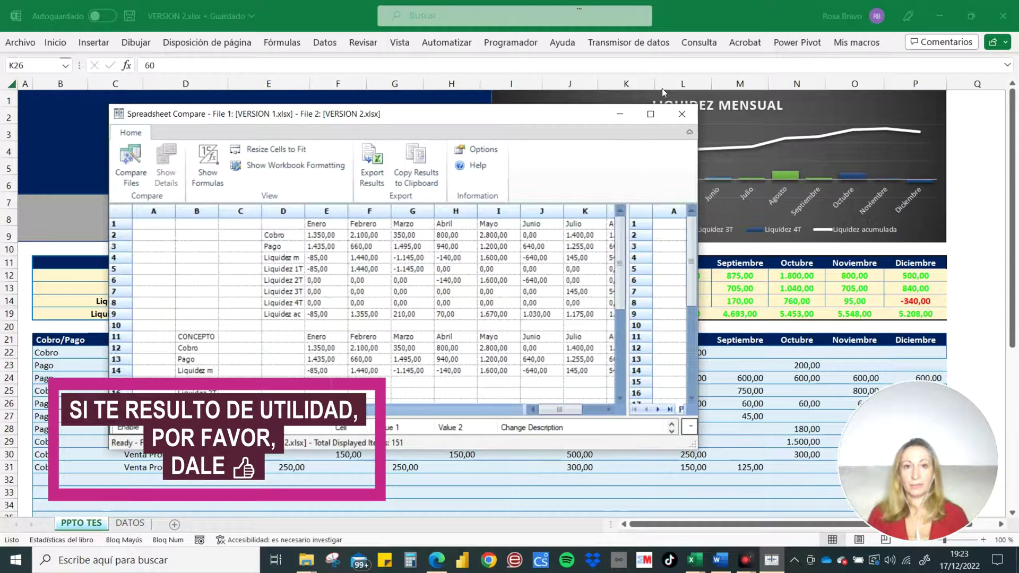
- Maximise Spreadsheet Compare and resize panes to show both grids, the differences list and chart
click(650, 114)
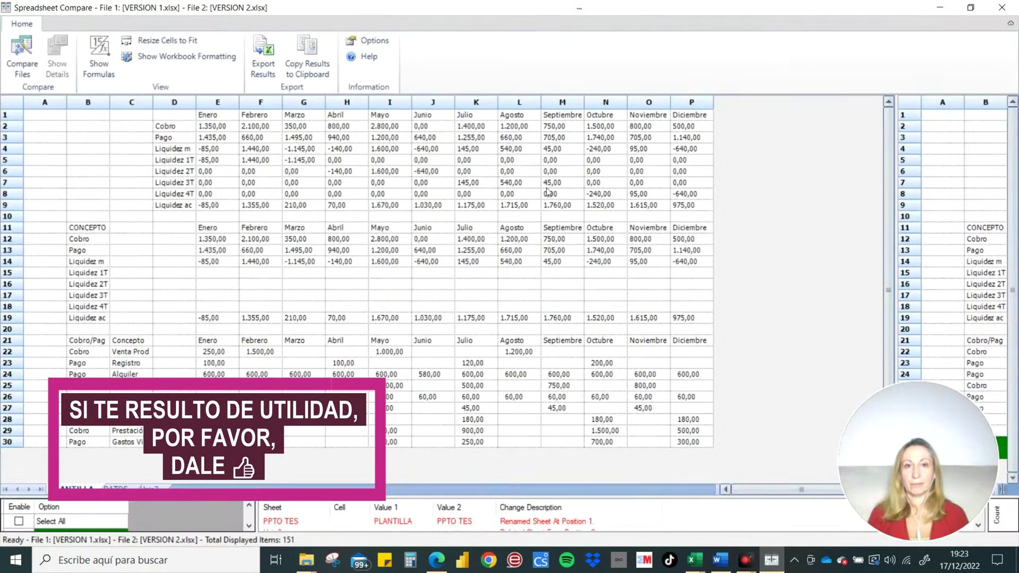
drag(904, 261, 499, 237)
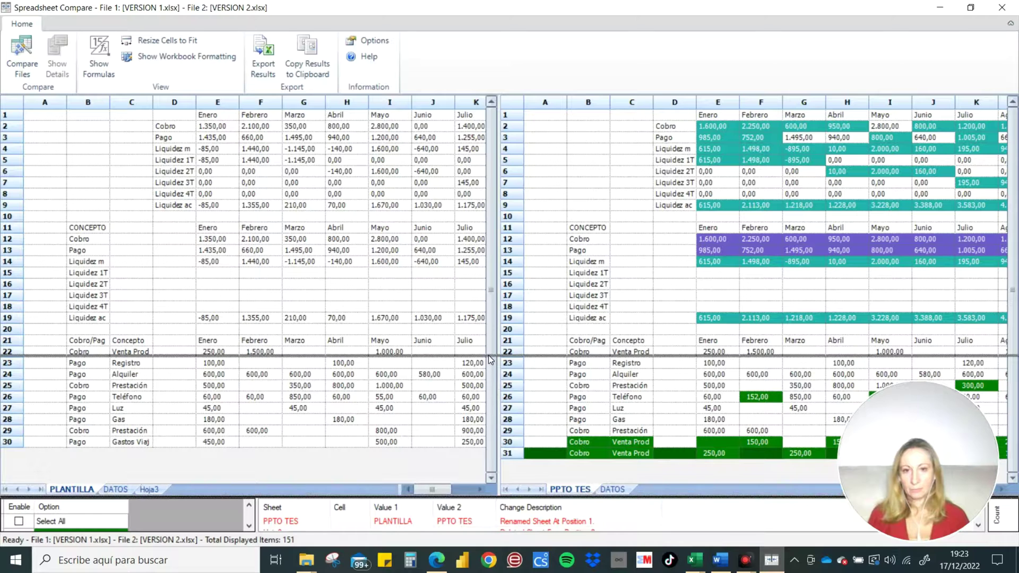
drag(499, 504, 499, 358)
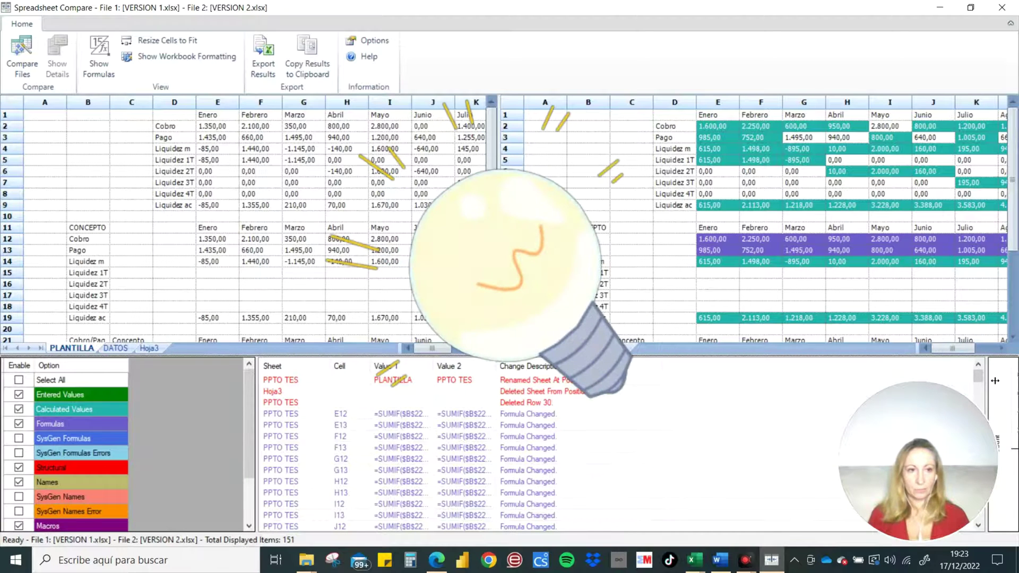
drag(995, 381, 647, 385)
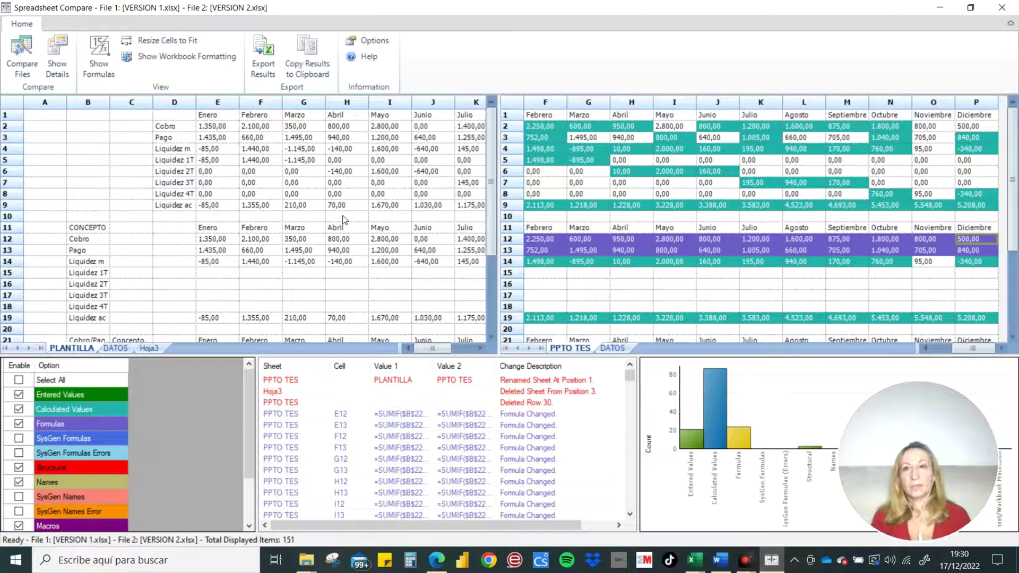
click(343, 113)
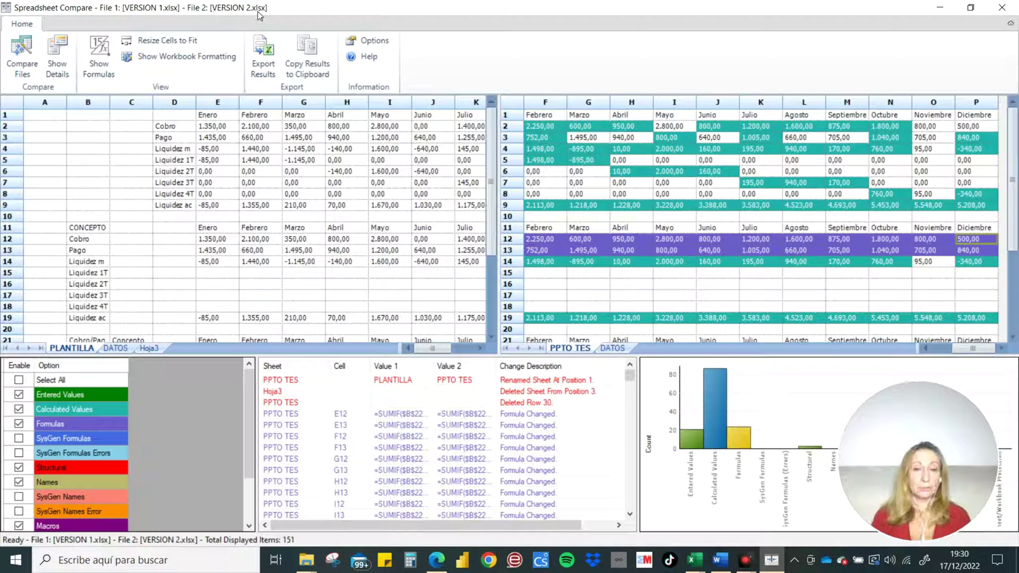
click(43, 115)
click(128, 163)
click(260, 171)
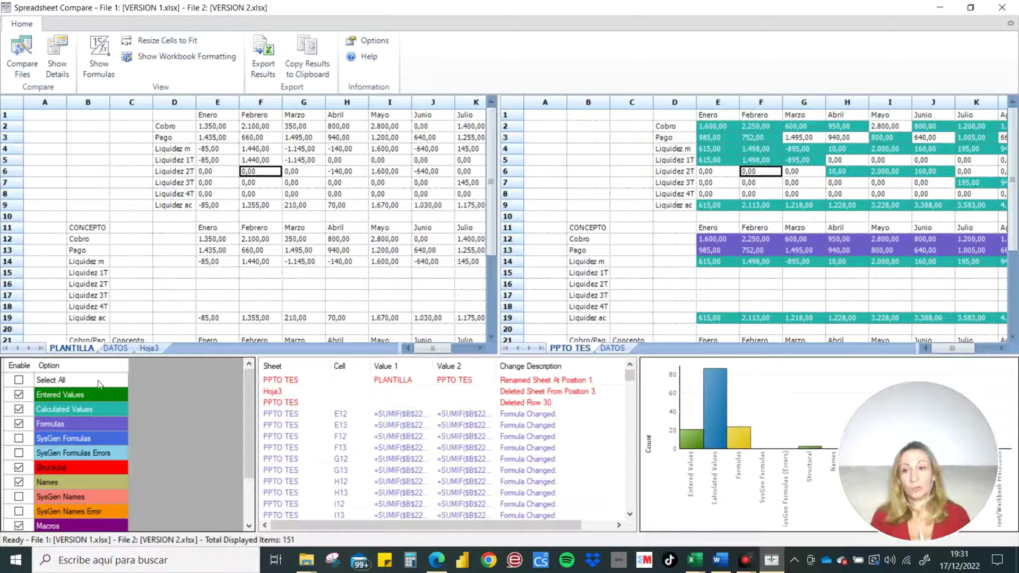
scroll(55, 382, down, 2)
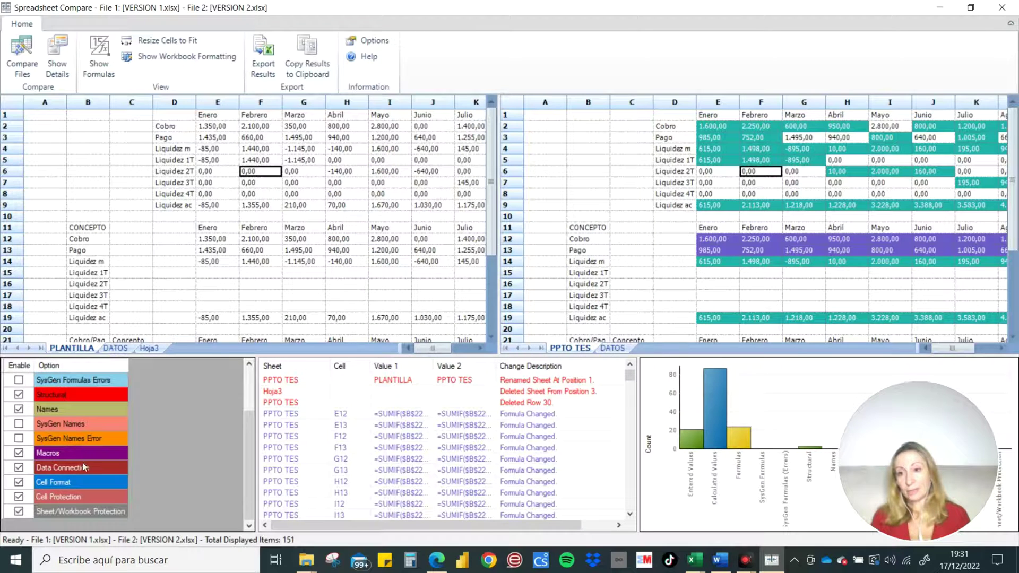
scroll(83, 467, up, 2)
scroll(68, 409, down, 2)
scroll(68, 409, up, 1)
scroll(68, 409, up, 1)
scroll(67, 409, down, 2)
scroll(68, 409, up, 2)
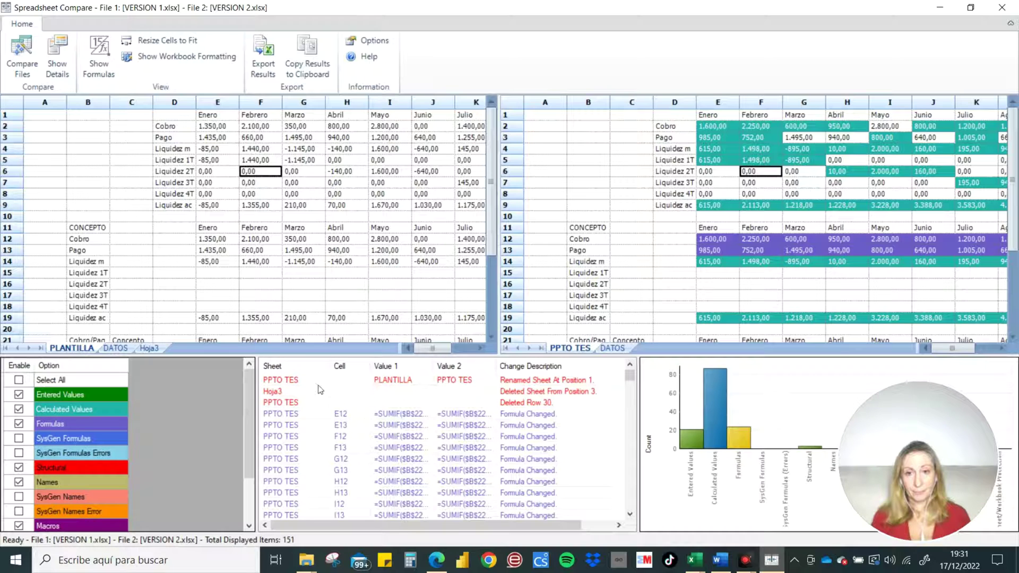
click(282, 381)
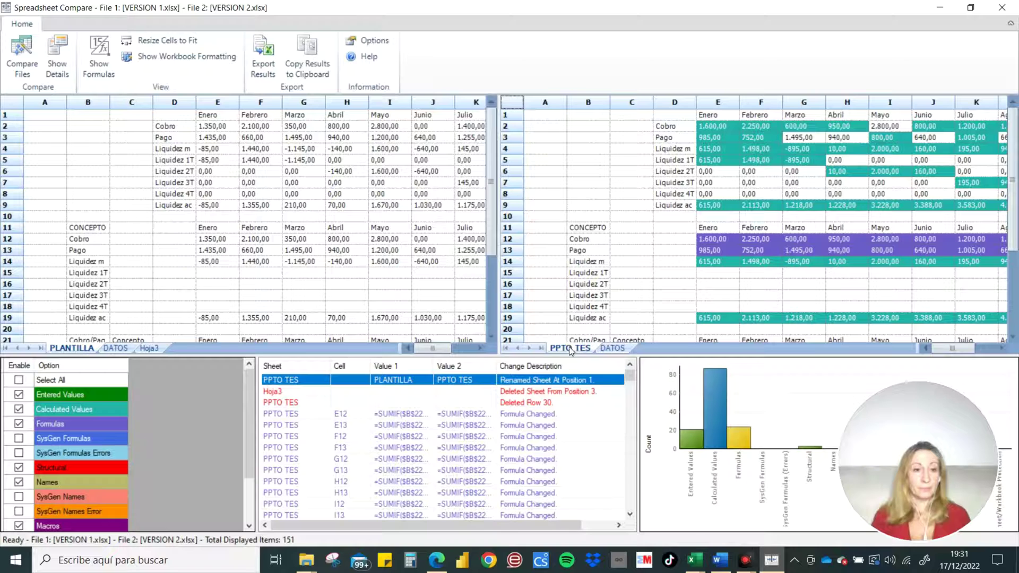
click(298, 393)
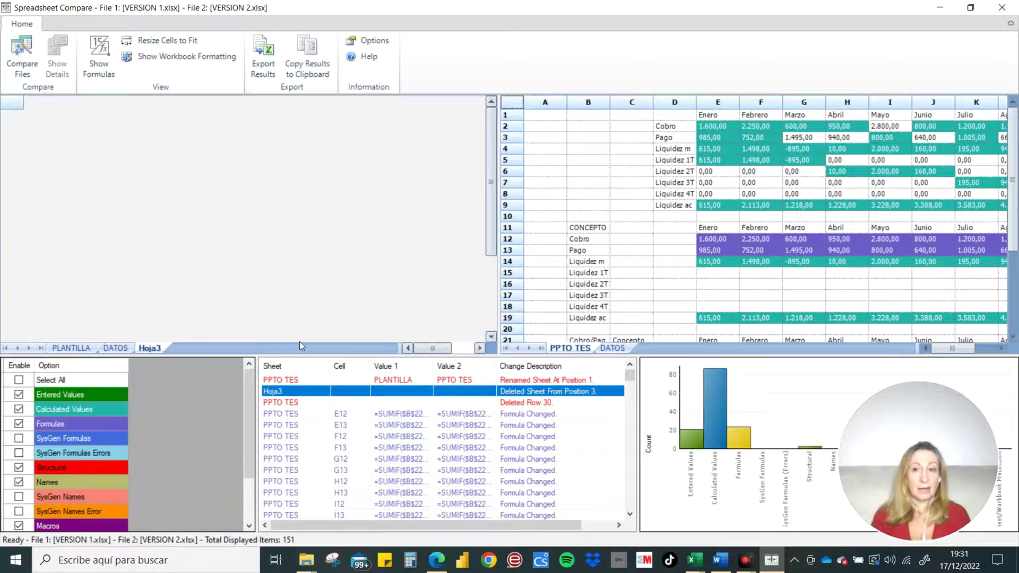
click(151, 349)
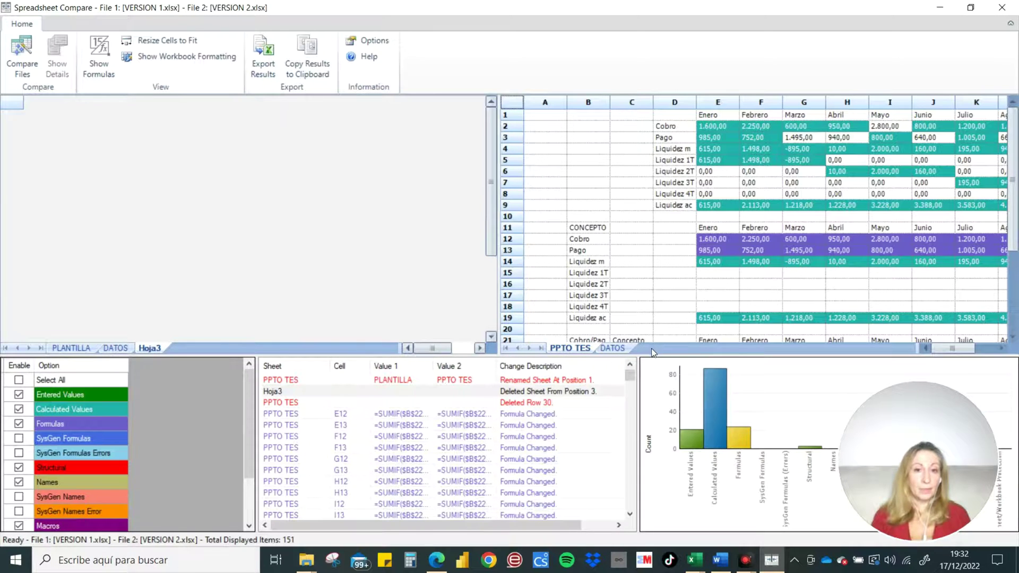
click(302, 403)
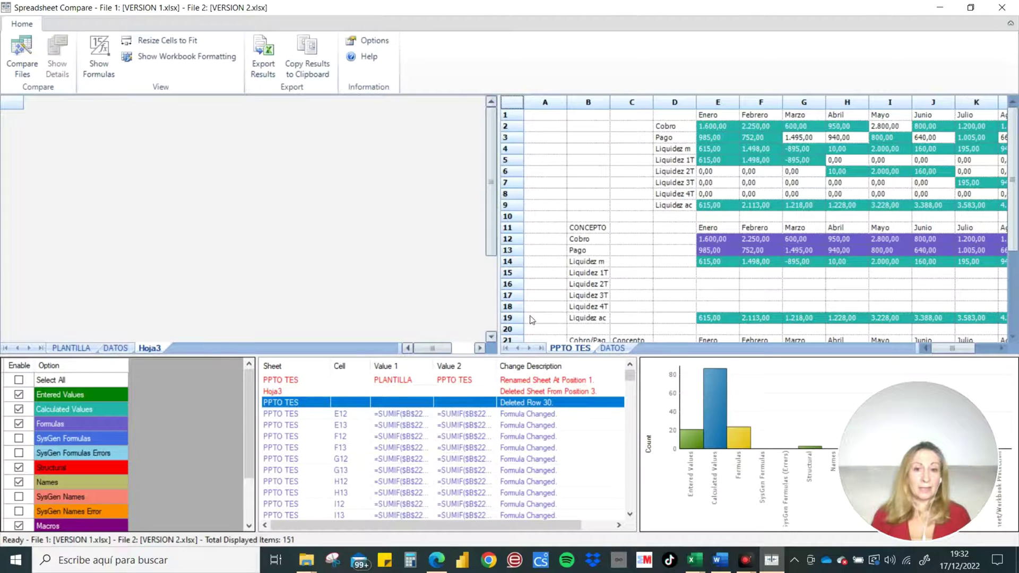
- Return to VERSION 1's PLANTILLA sheet and scroll down to the Cobro/Pago detail rows
click(80, 349)
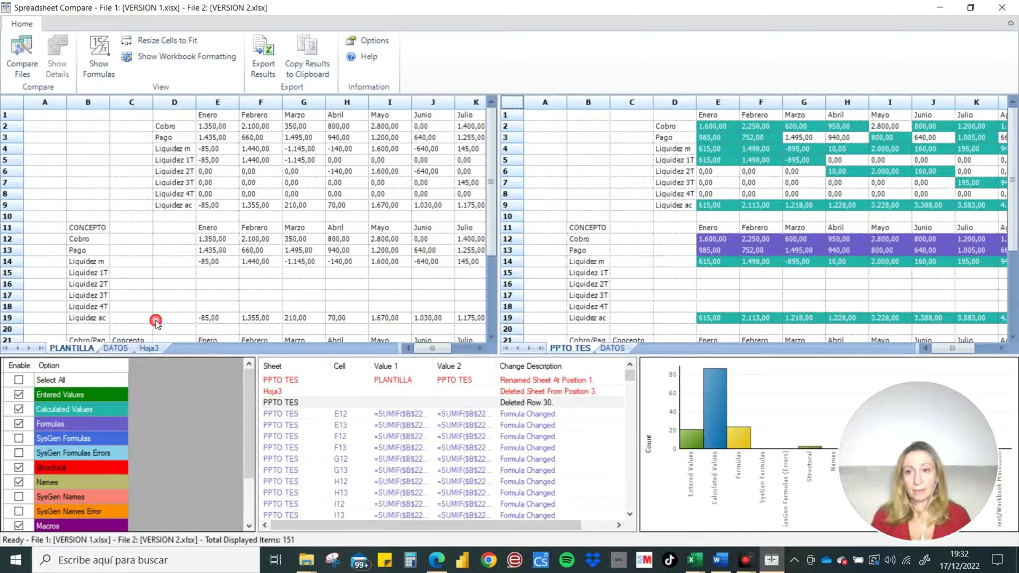
scroll(180, 223, down, 3)
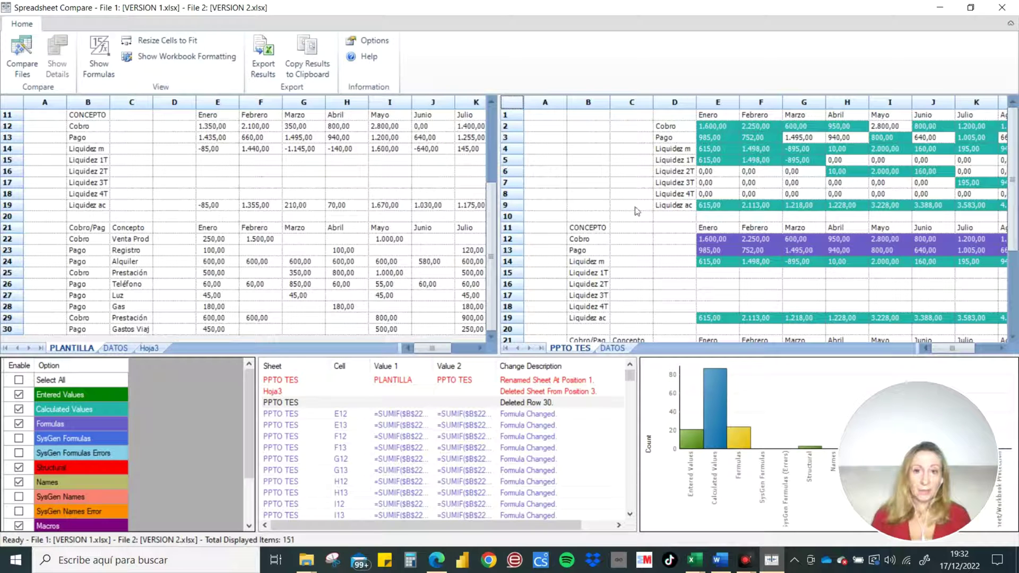
scroll(584, 303, down, 4)
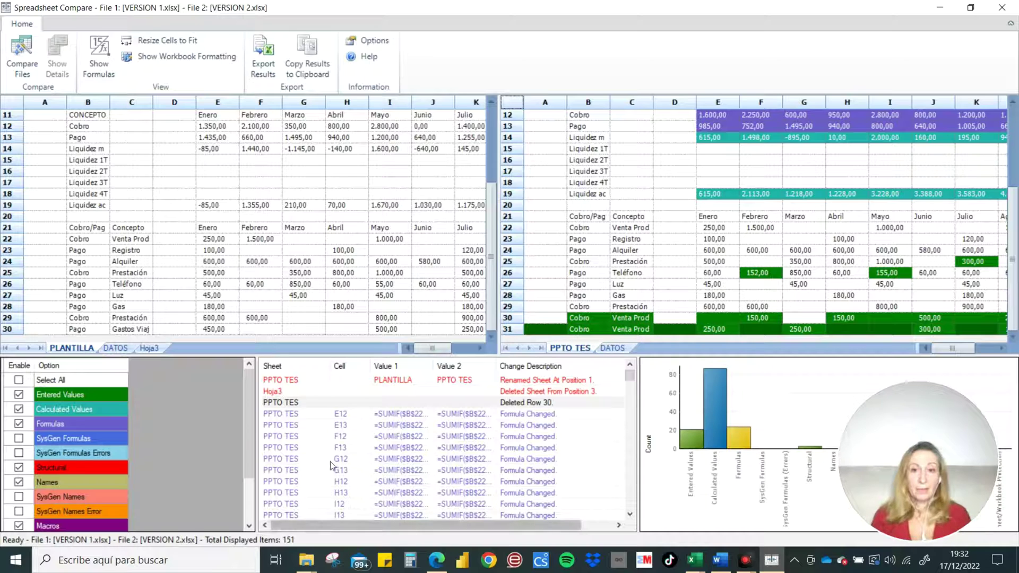
scroll(338, 454, down, 2)
scroll(361, 411, down, 2)
scroll(502, 415, down, 5)
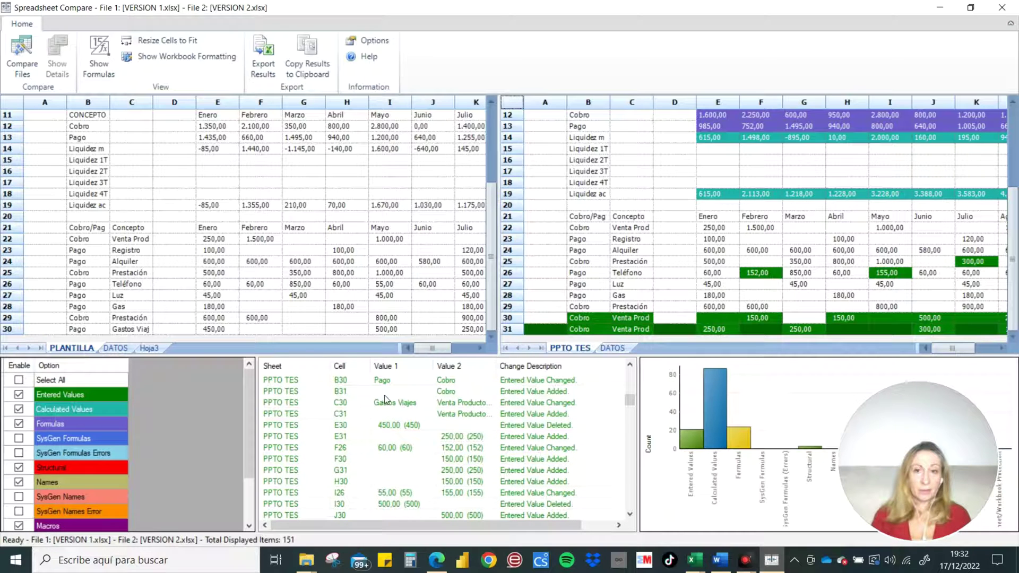
click(511, 383)
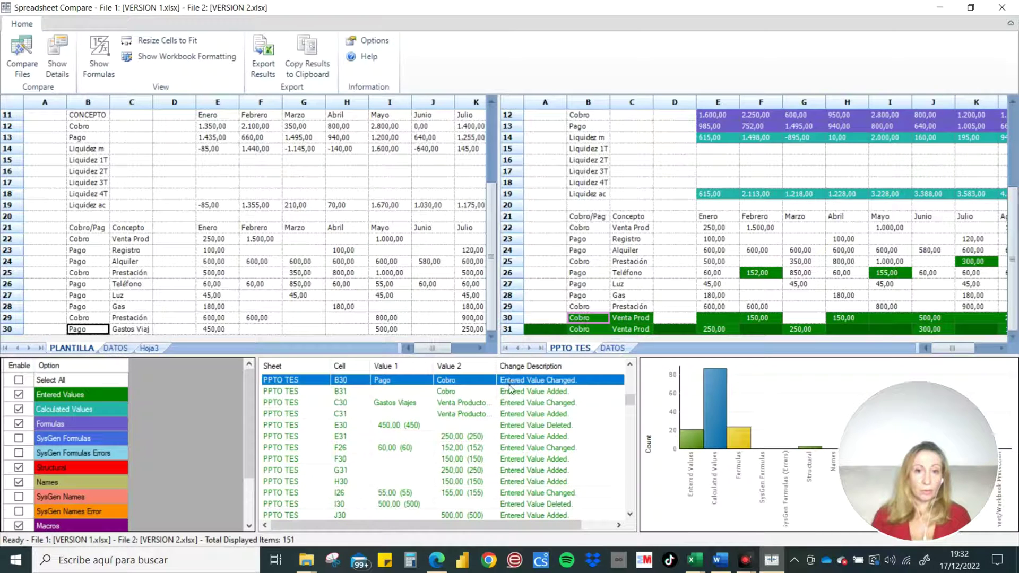
click(510, 392)
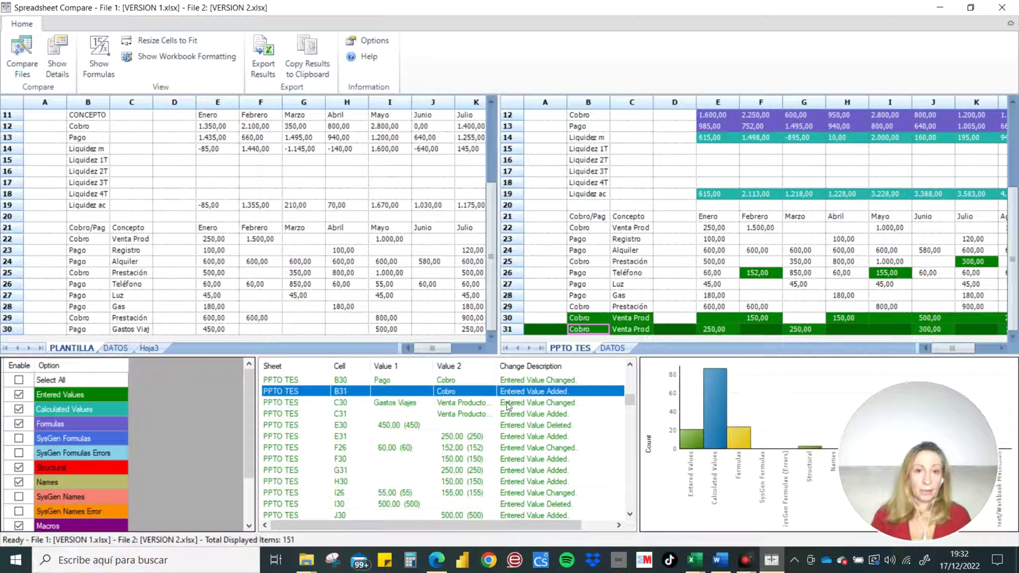
click(508, 404)
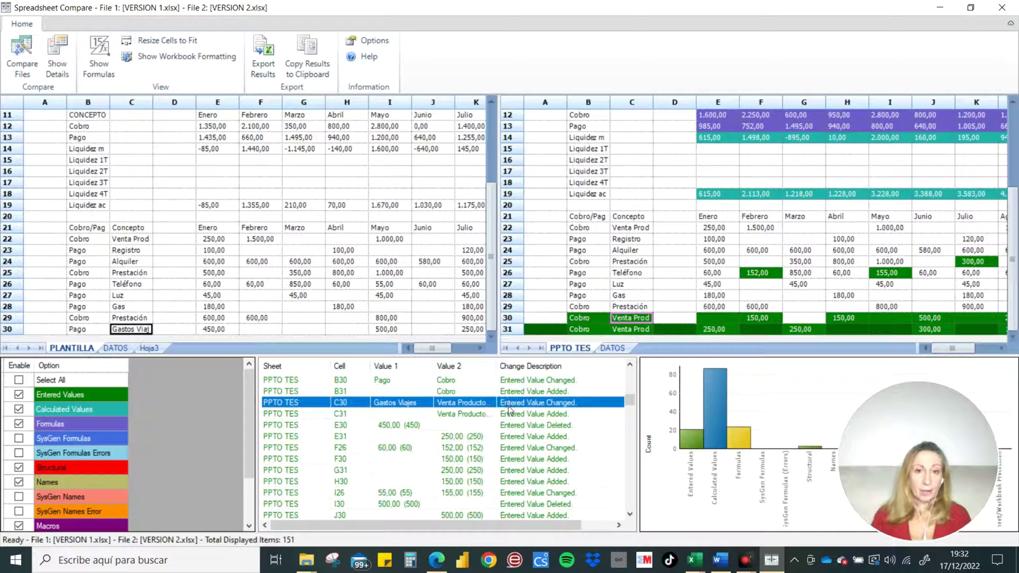
click(509, 415)
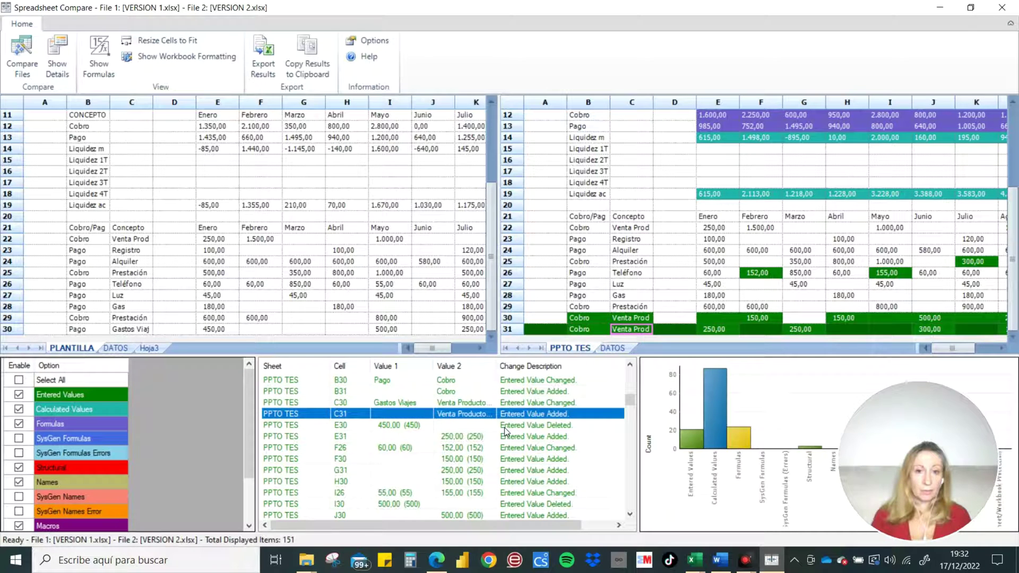
click(504, 427)
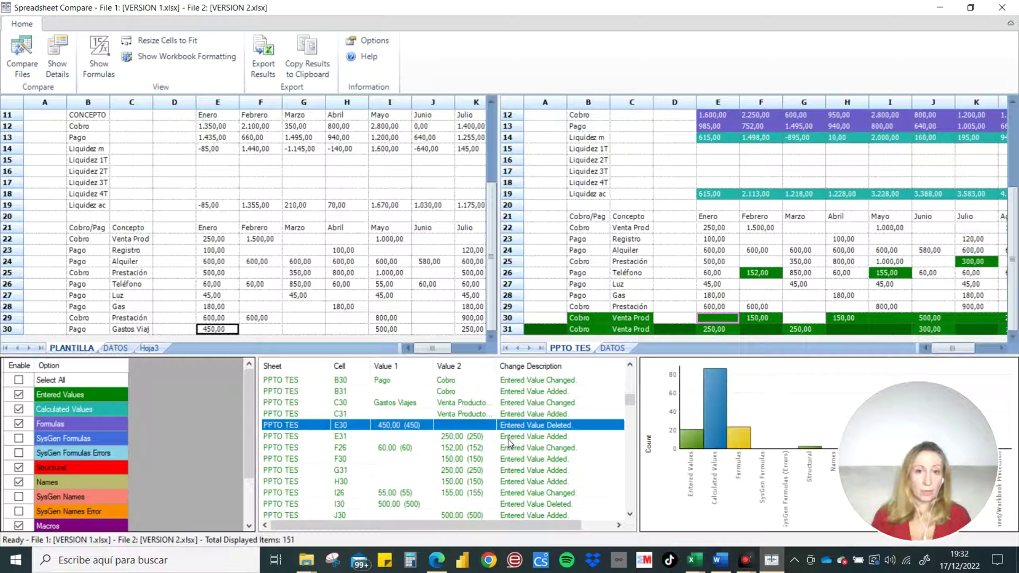
click(508, 437)
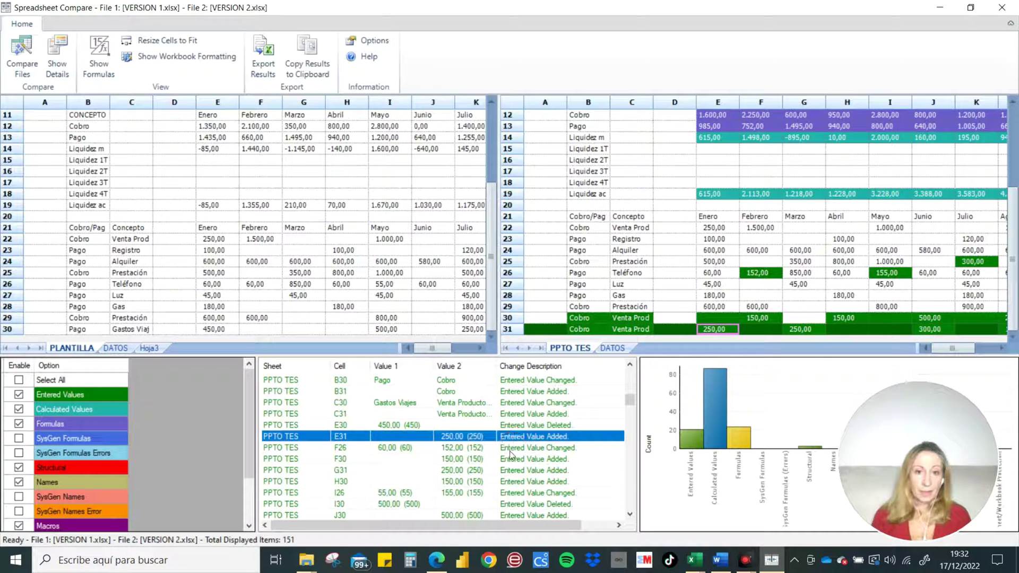
click(510, 449)
scroll(493, 435, down, 1)
scroll(478, 424, down, 2)
scroll(464, 419, down, 1)
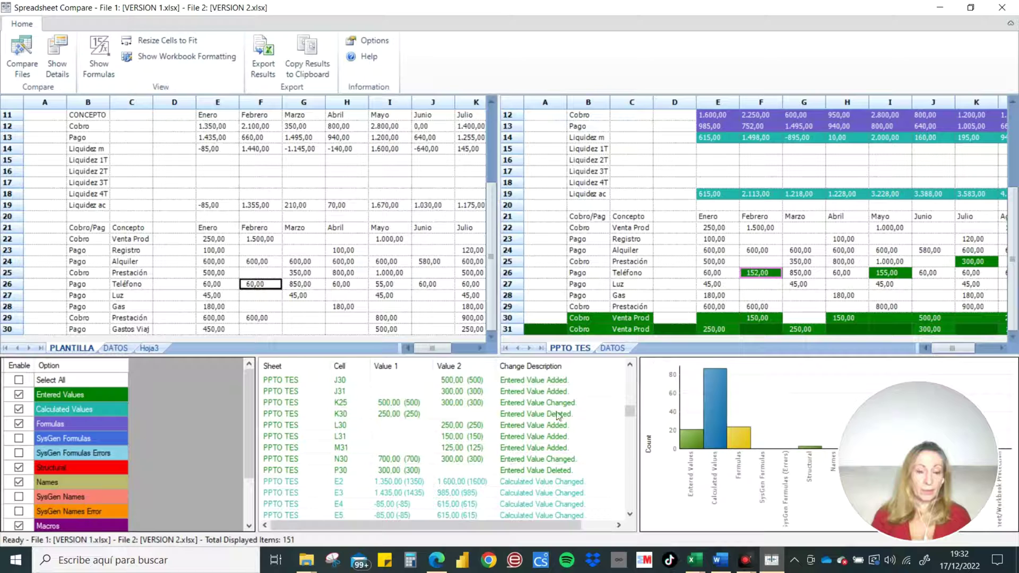
scroll(495, 416, down, 1)
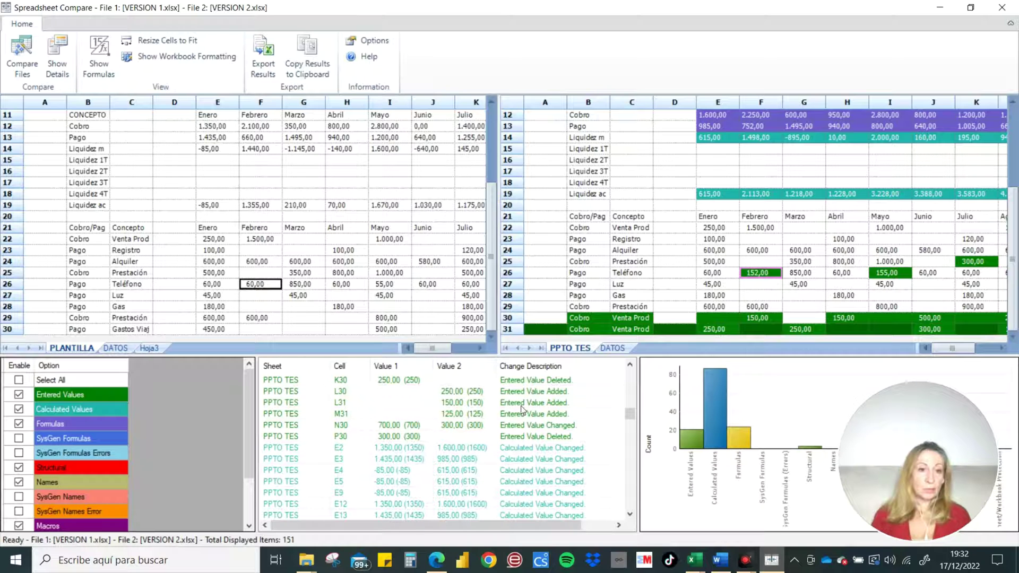
scroll(510, 408, down, 1)
scroll(509, 408, down, 1)
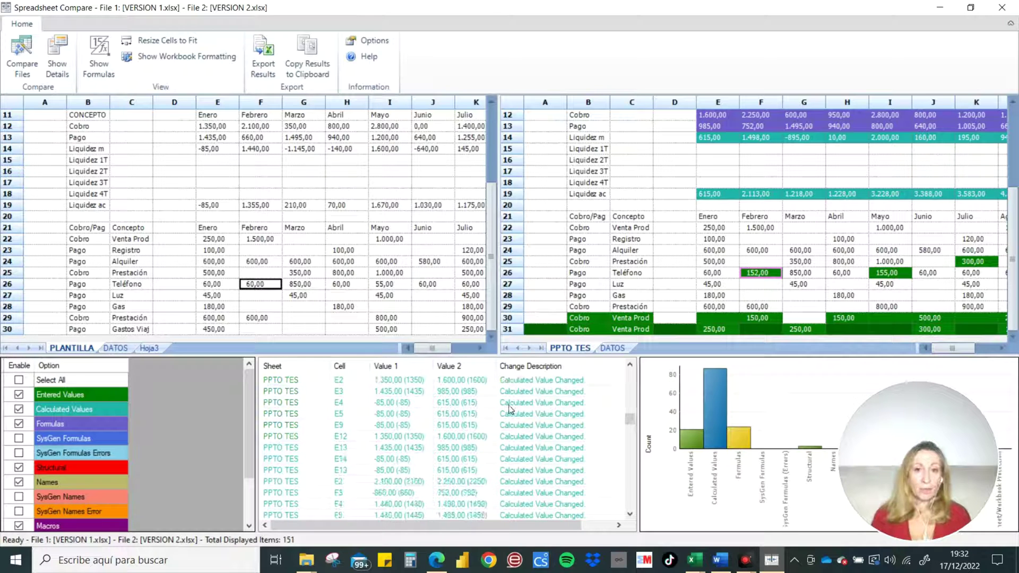
click(514, 416)
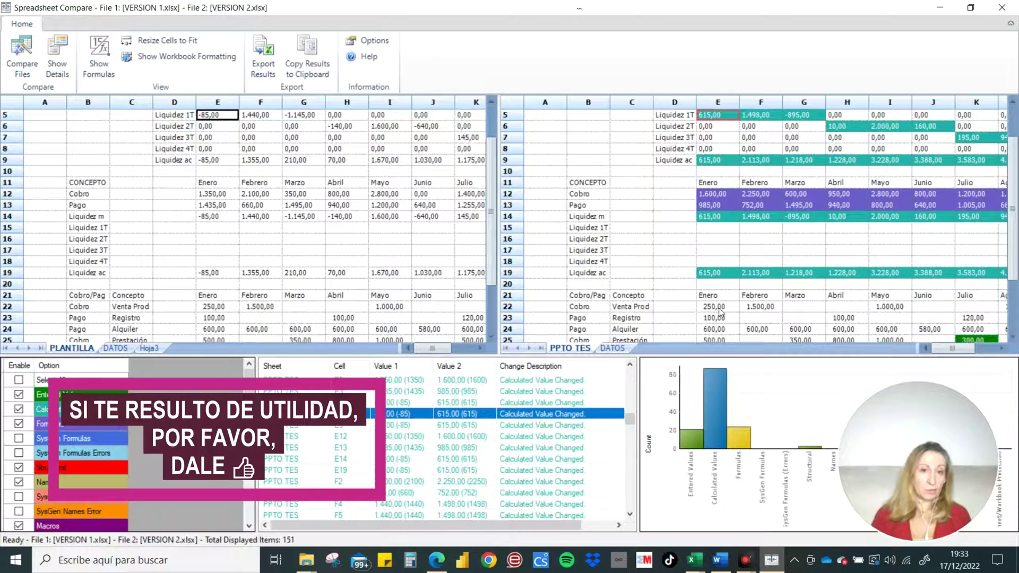
scroll(720, 311, down, 2)
scroll(721, 299, down, 1)
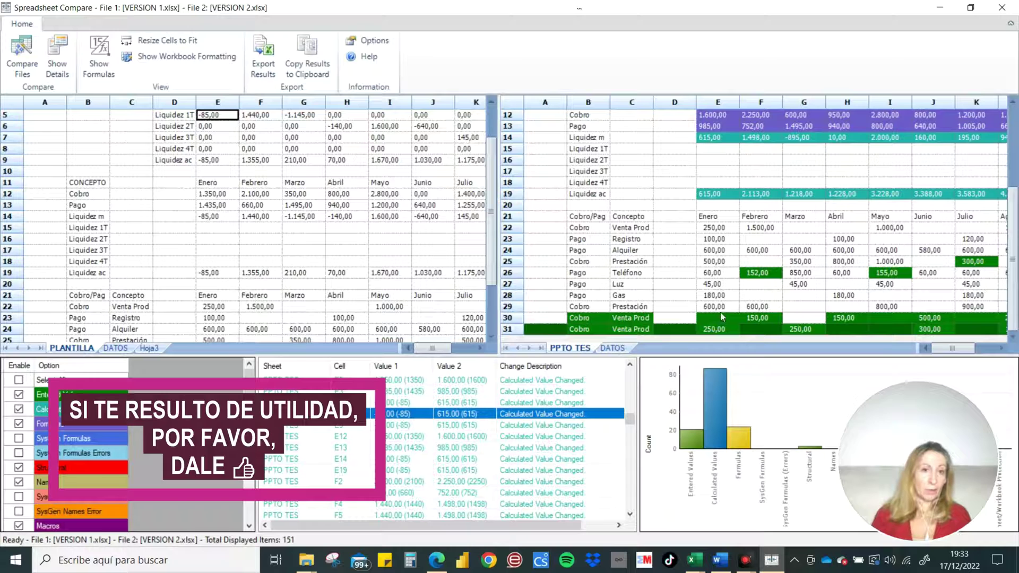
scroll(721, 320, up, 2)
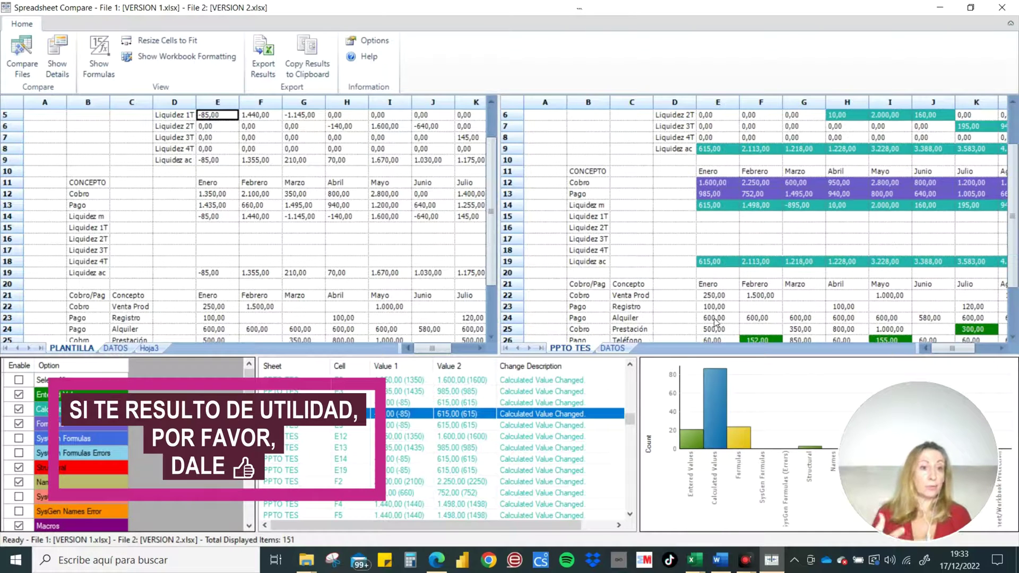
scroll(732, 239, up, 1)
scroll(741, 175, up, 1)
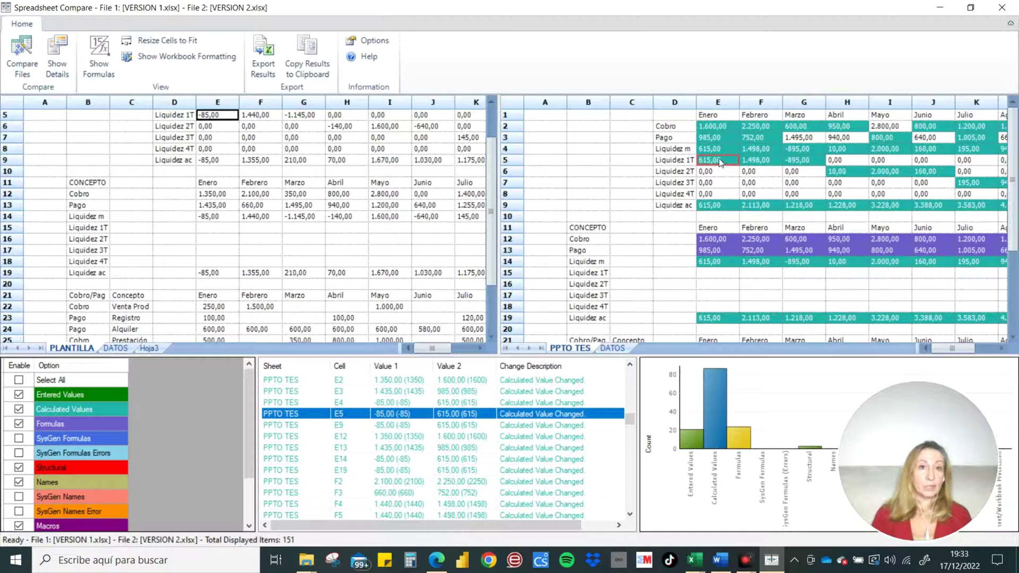
scroll(209, 136, up, 2)
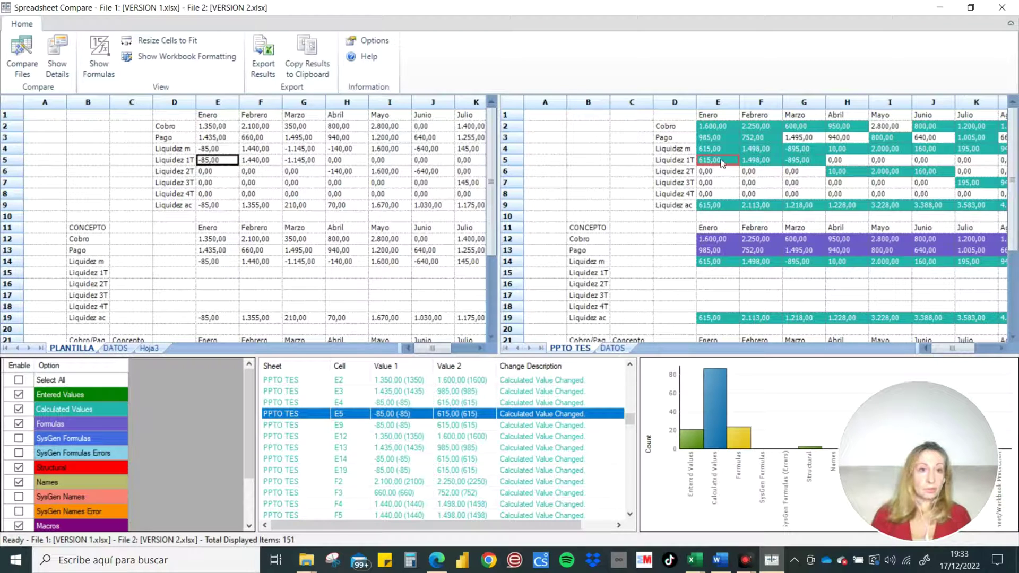
click(410, 439)
click(414, 460)
scroll(466, 453, down, 1)
scroll(468, 449, down, 1)
click(467, 448)
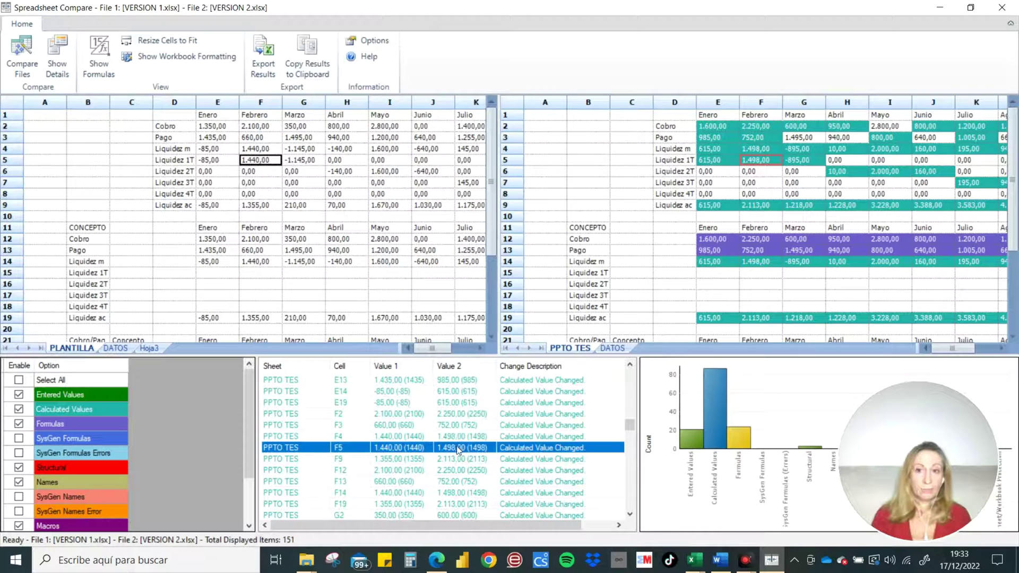
click(397, 471)
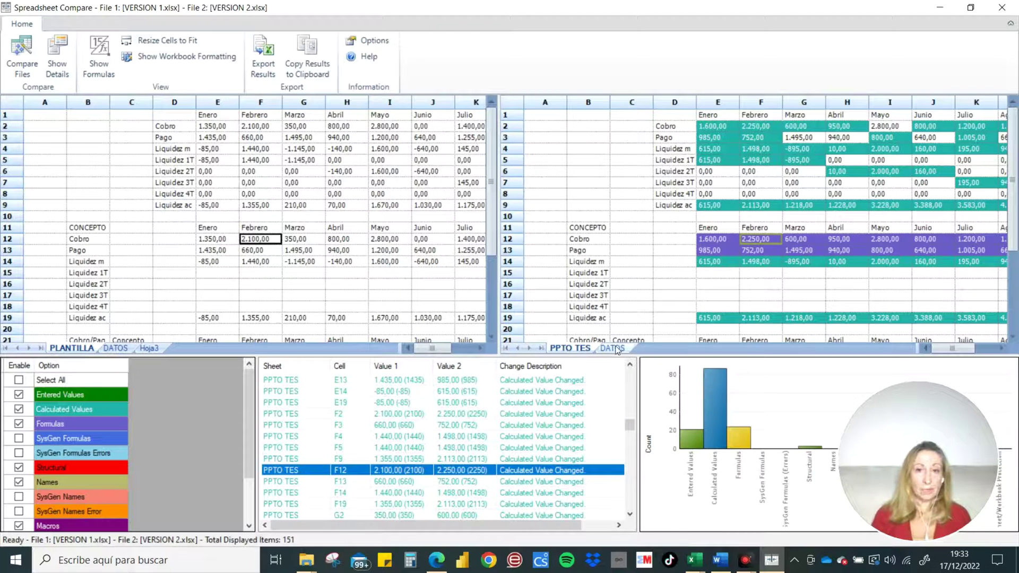
scroll(504, 438, down, 5)
scroll(483, 435, down, 8)
scroll(480, 434, down, 7)
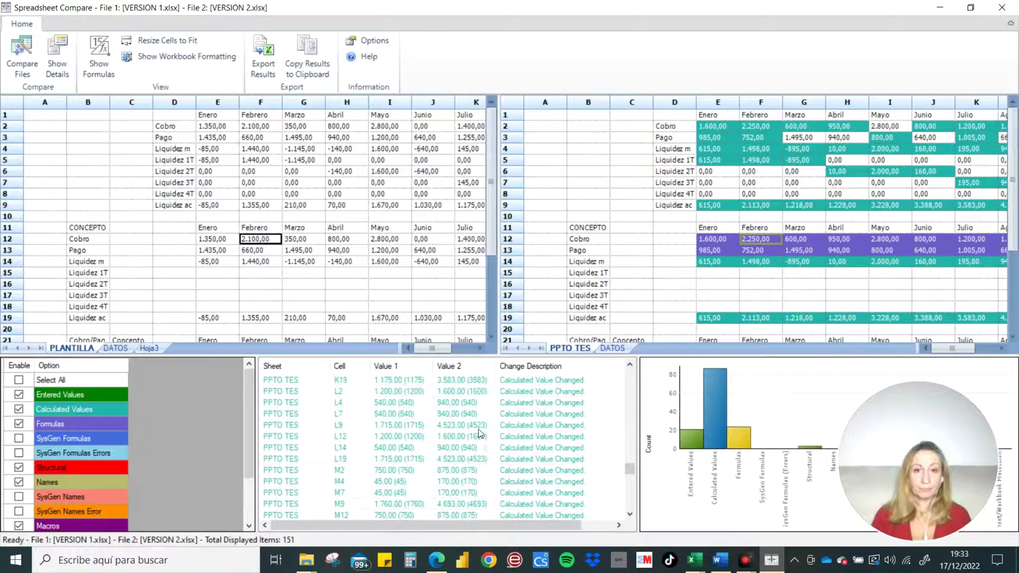
scroll(480, 434, down, 5)
- Step through the row 31 Cell Formatting Changed entries from I31 to K31
scroll(480, 434, down, 3)
click(479, 437)
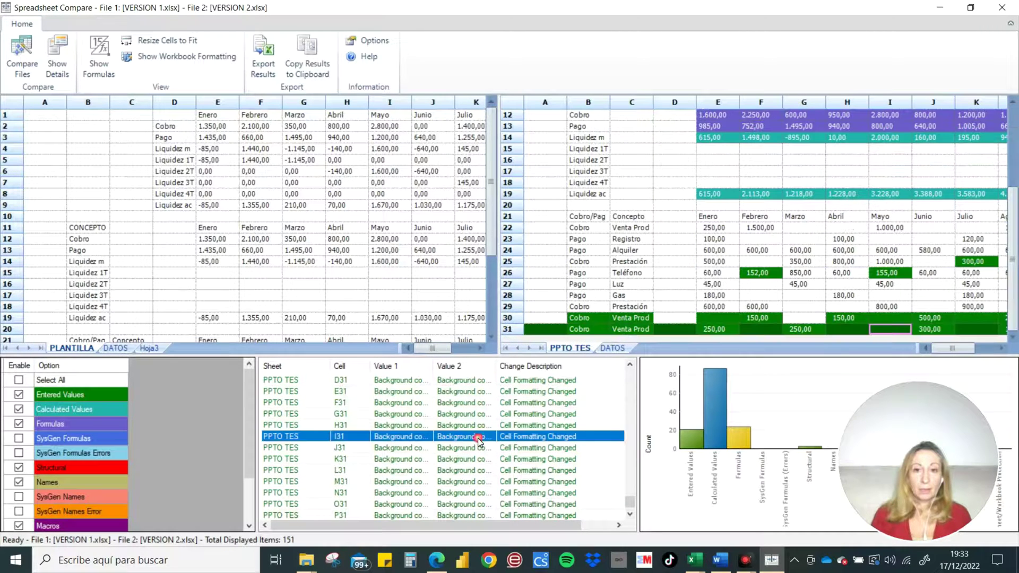
click(537, 420)
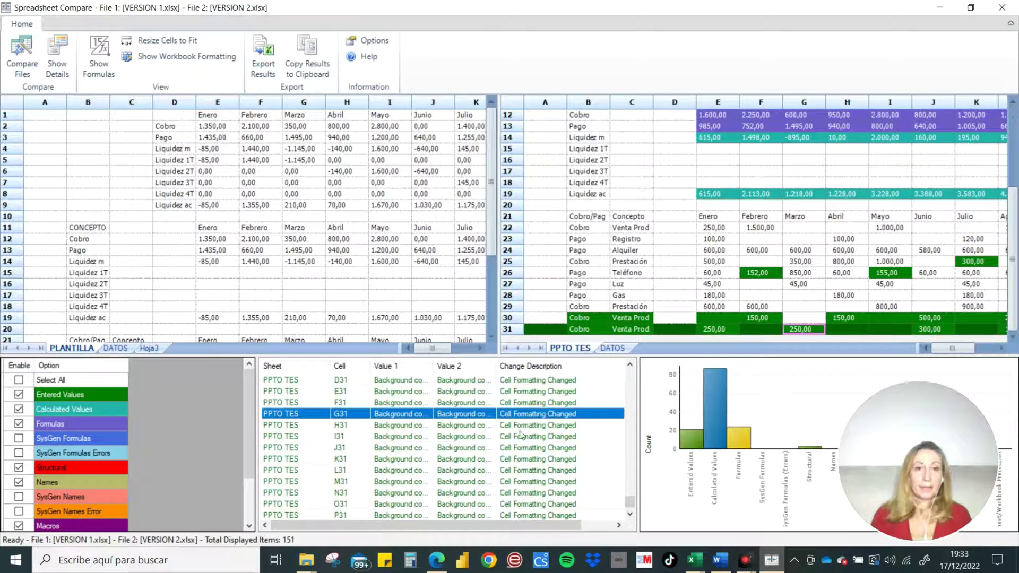
click(519, 448)
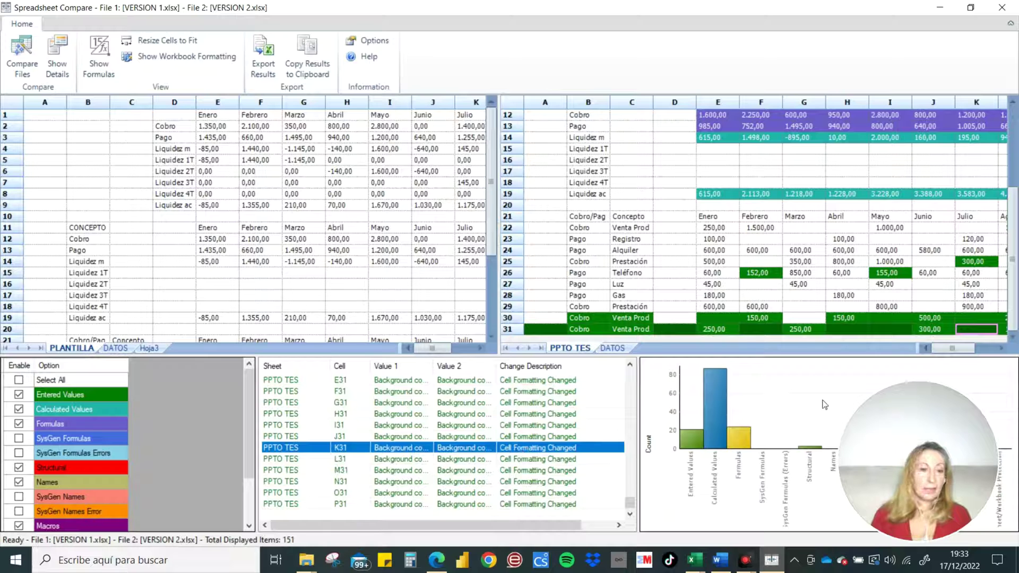
drag(896, 421, 496, 391)
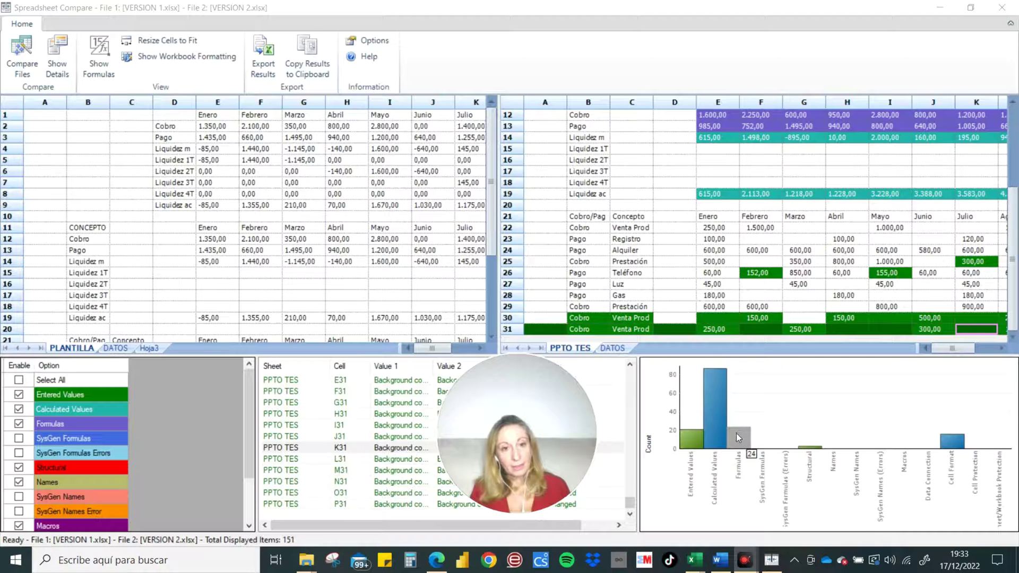
mouse_move(808, 447)
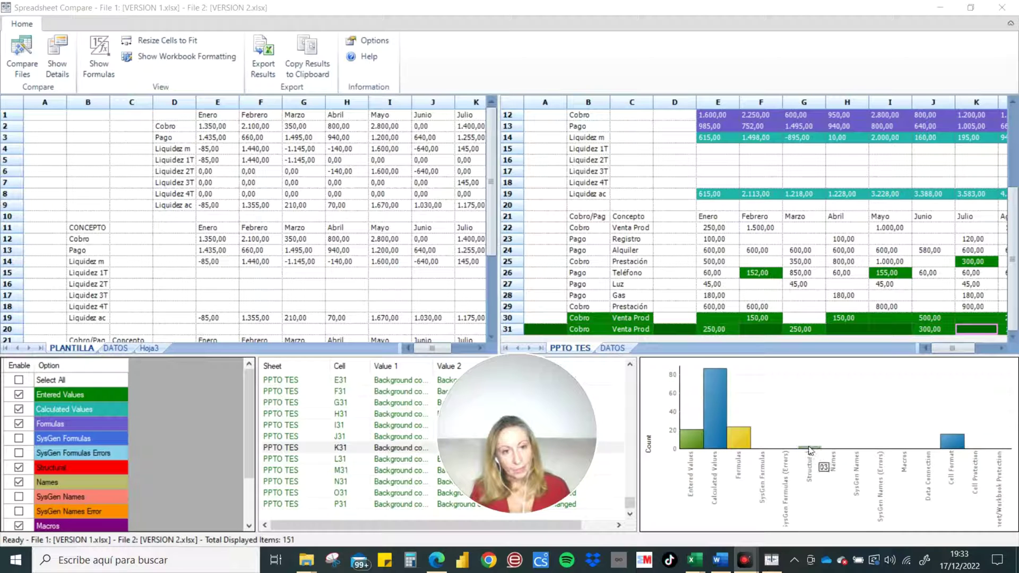
- Scroll the results list and File 2 grid back to the top, widening the grid pane
scroll(337, 443, up, 5)
scroll(337, 444, up, 5)
scroll(338, 443, up, 5)
scroll(338, 444, up, 5)
scroll(340, 438, up, 5)
scroll(343, 431, up, 3)
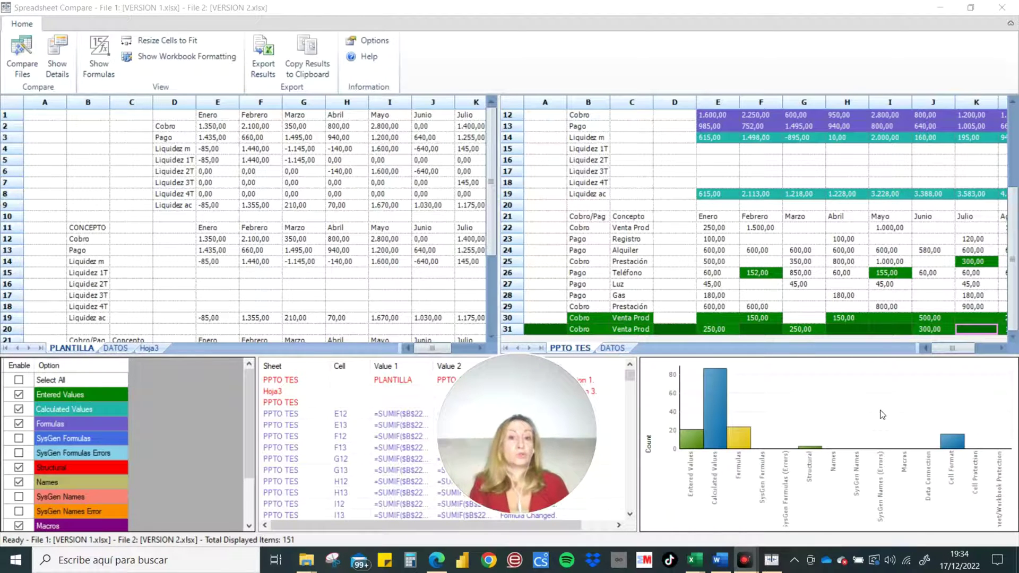
mouse_move(715, 409)
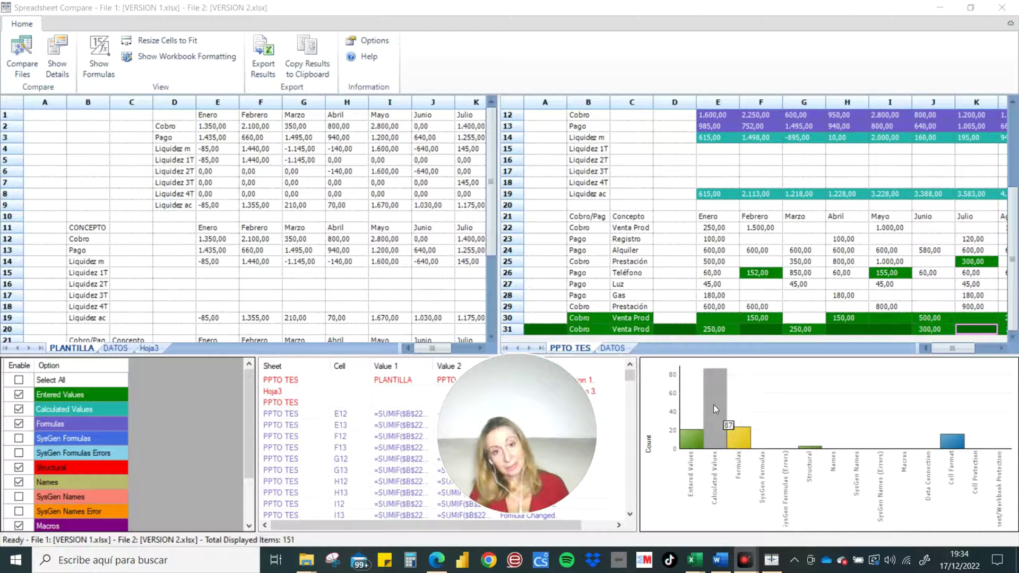
drag(535, 403, 912, 406)
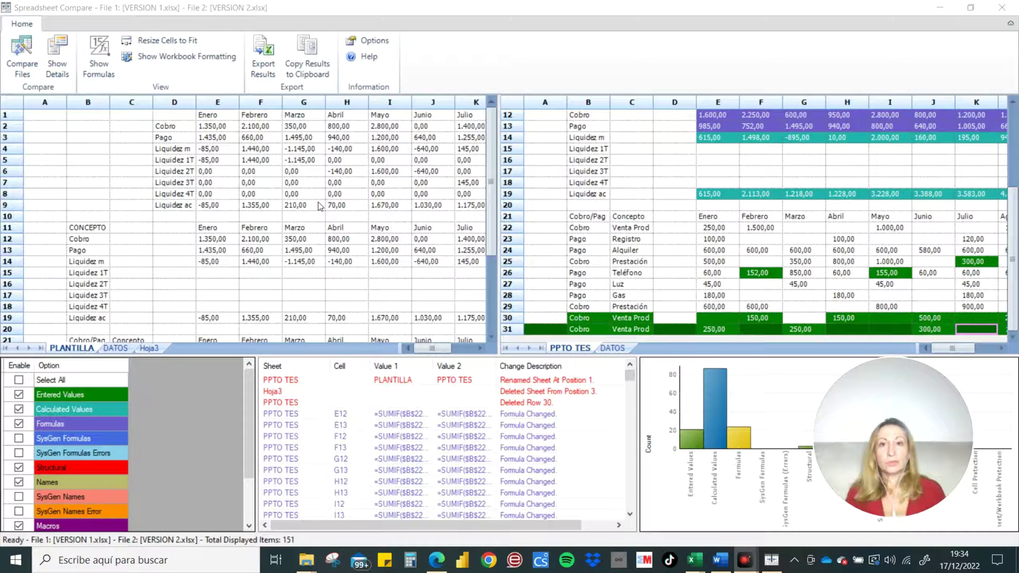
scroll(673, 191, up, 4)
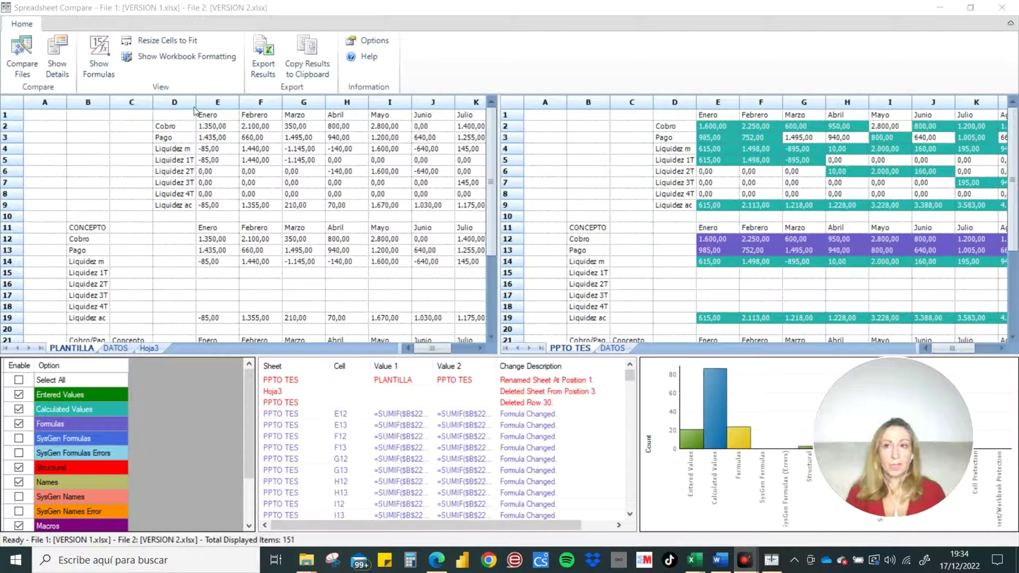
- Show formulas in both grids, switch back to values, and fit cells to reveal labels like Liquidez acumulada
click(94, 55)
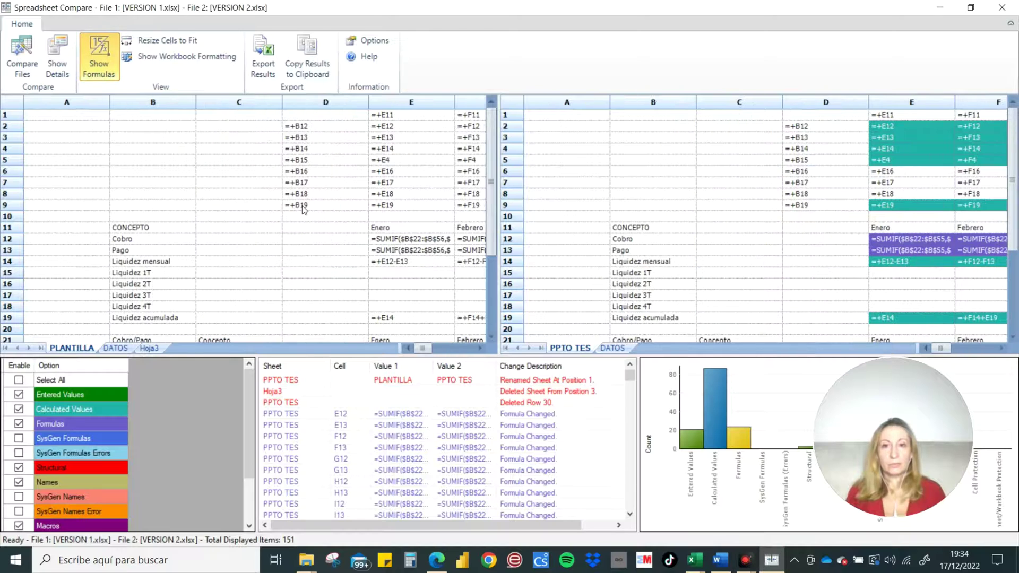
mouse_move(425, 348)
mouse_down()
mouse_move(467, 348)
mouse_move(422, 348)
mouse_up()
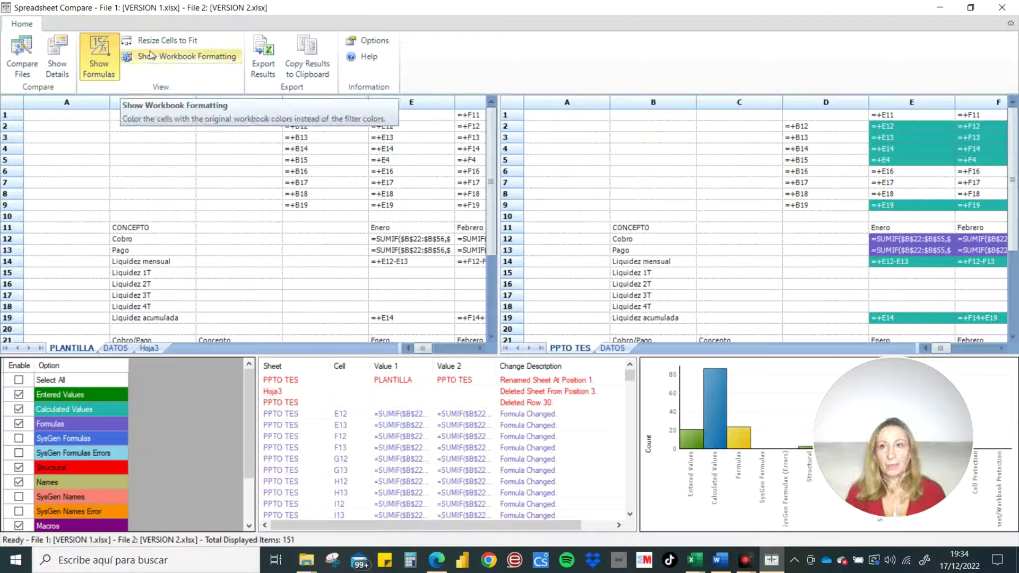
click(100, 65)
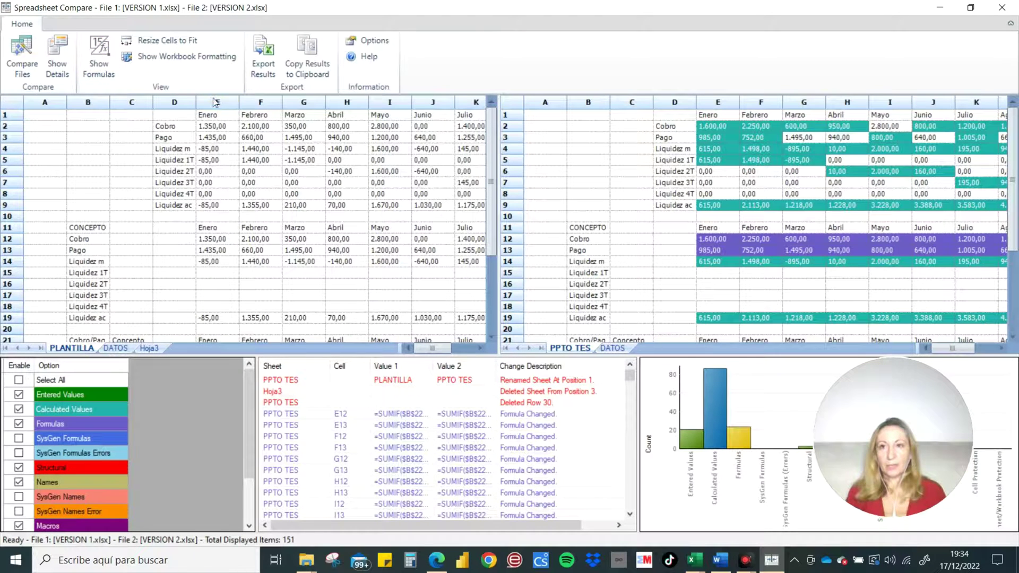
click(157, 38)
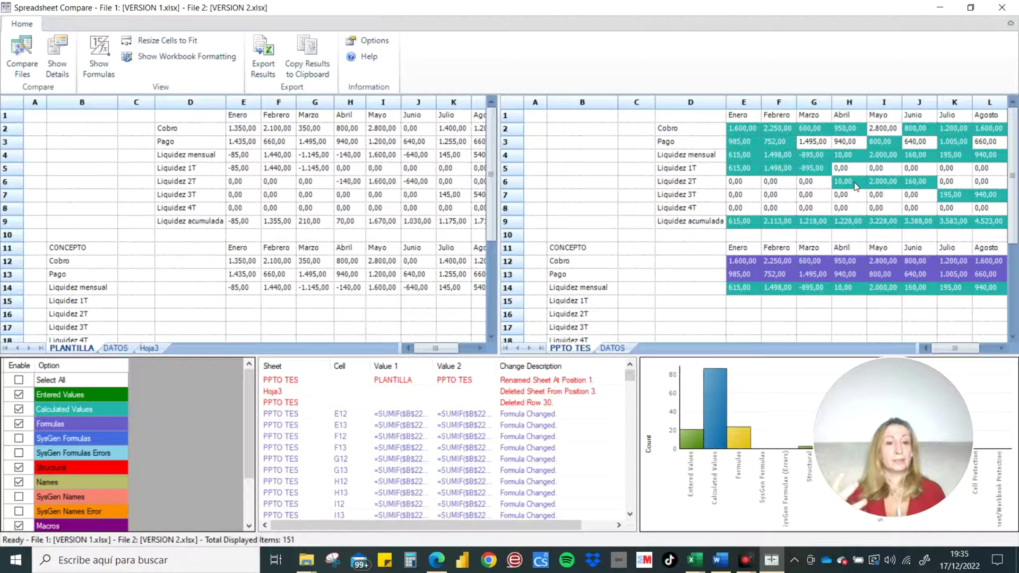
click(184, 56)
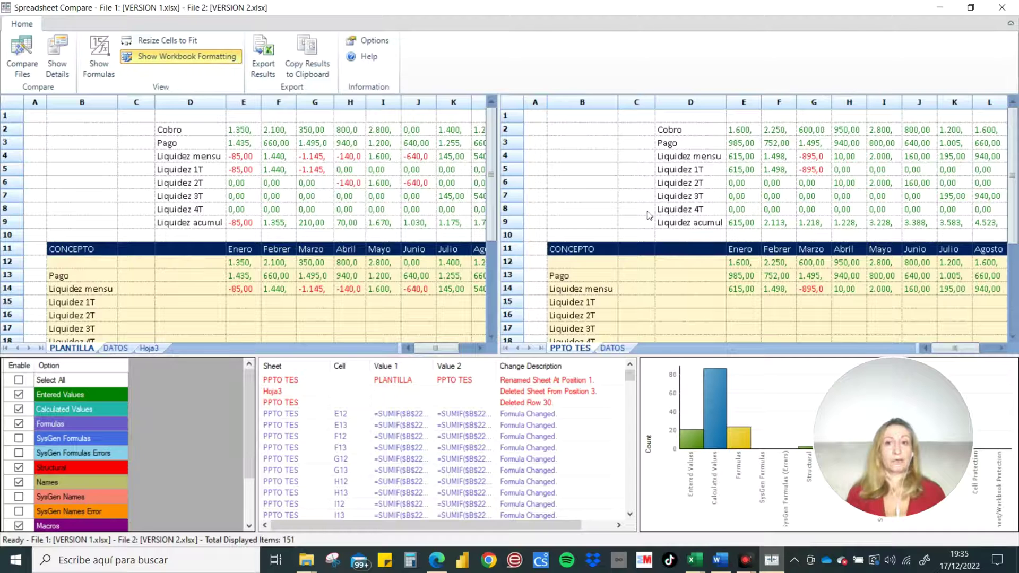
scroll(648, 215, down, 2)
scroll(674, 198, up, 1)
scroll(674, 198, up, 1)
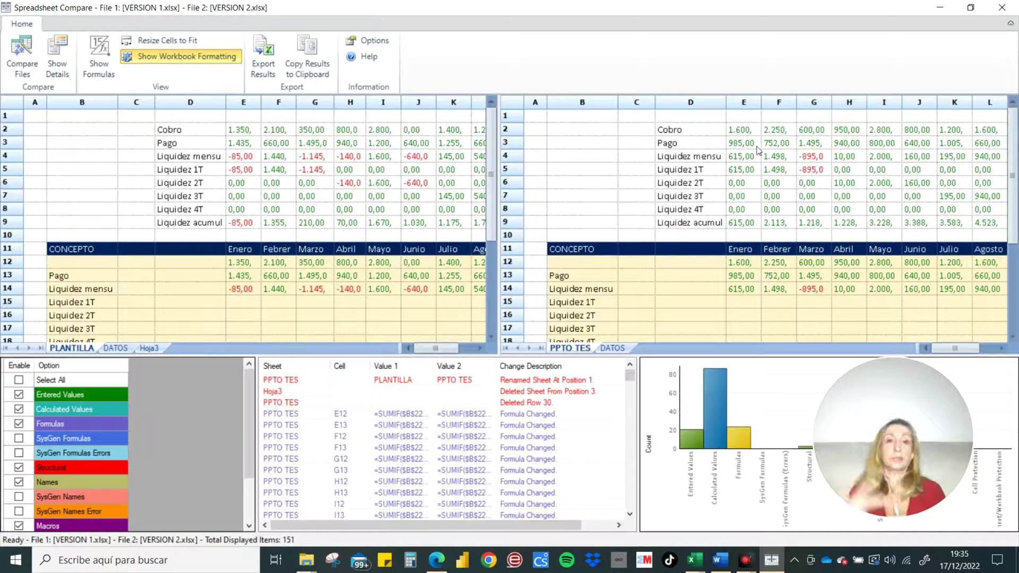
click(197, 57)
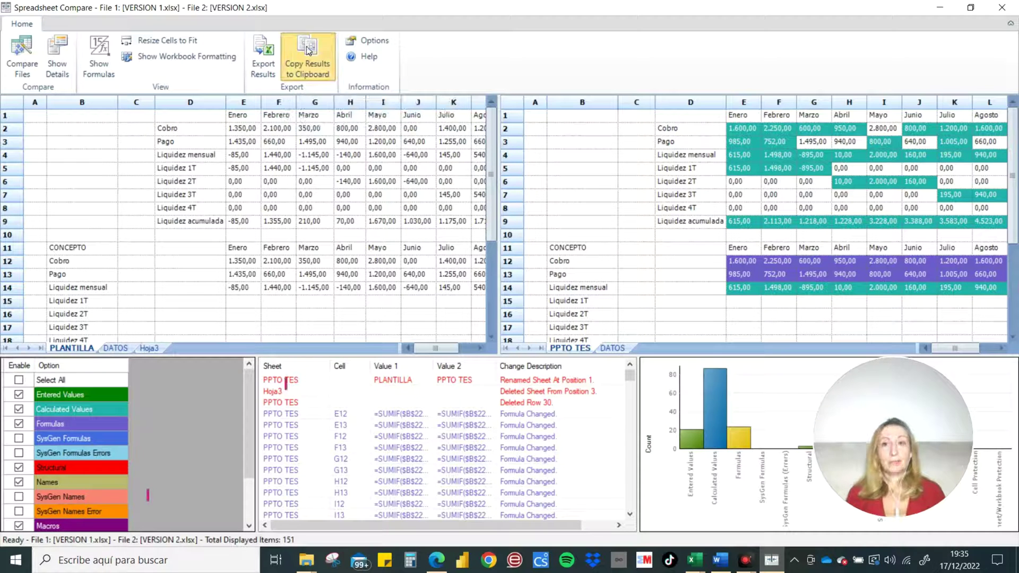
- Paste the copied comparison results into a new blank Word document
click(720, 560)
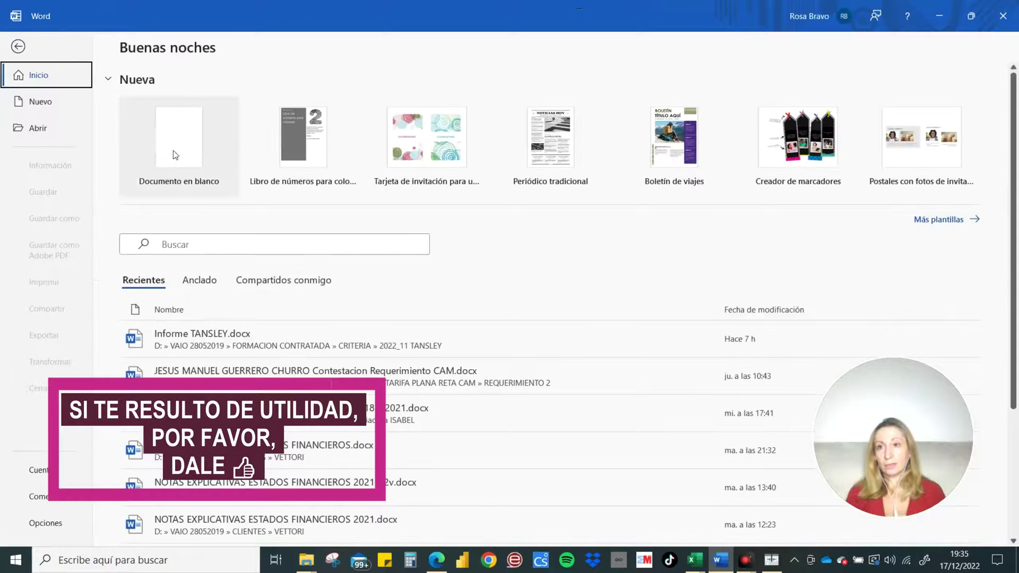
click(191, 144)
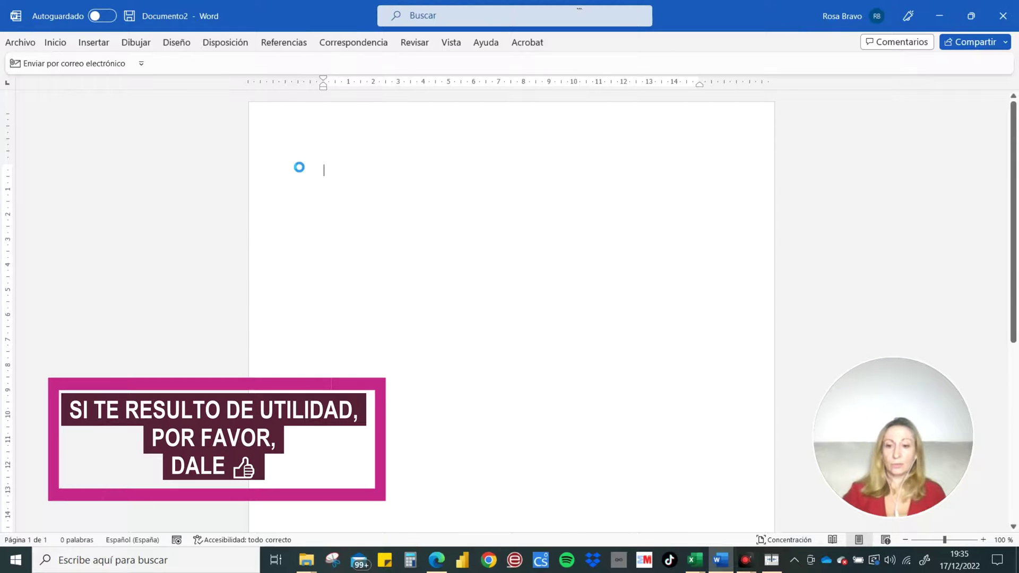
key(ctrl+v)
- Review the pasted PPTO TES cell changes, then return to Spreadsheet Compare
scroll(371, 157, down, 3)
scroll(372, 156, up, 8)
scroll(371, 157, up, 5)
scroll(372, 156, up, 7)
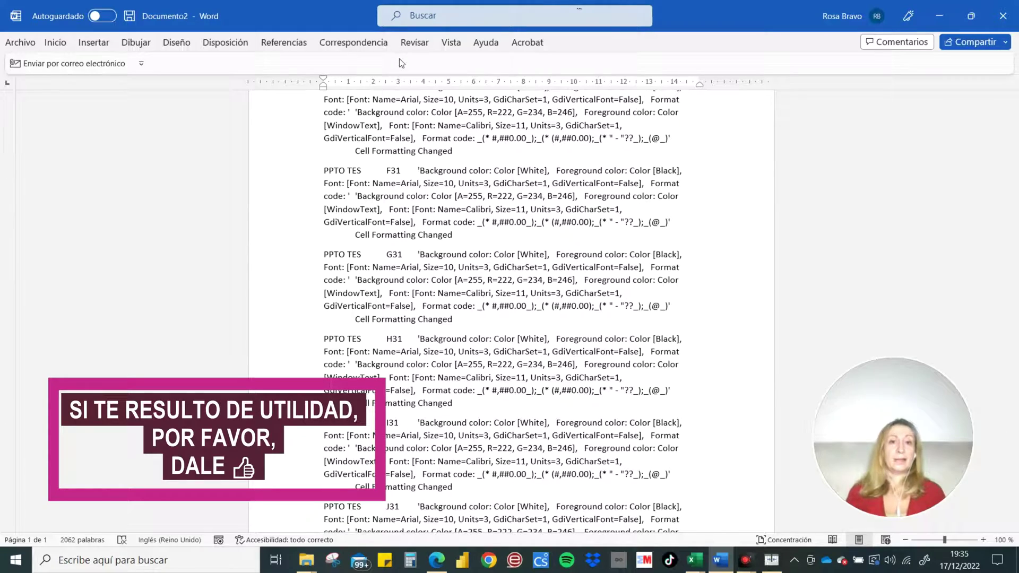
scroll(448, 97, up, 3)
scroll(447, 138, up, 5)
scroll(445, 179, up, 5)
scroll(446, 179, up, 5)
scroll(446, 180, up, 5)
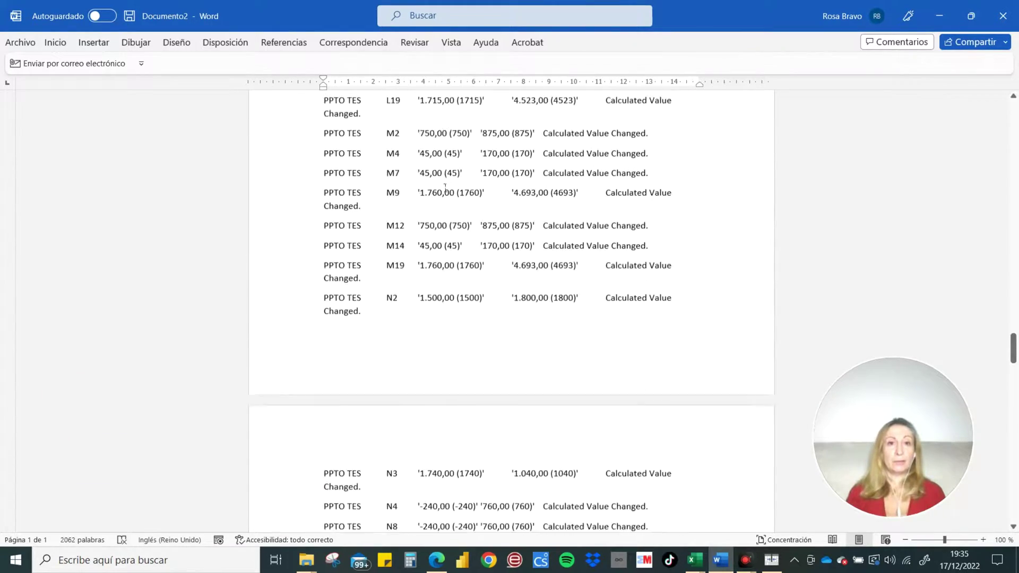
scroll(445, 179, up, 3)
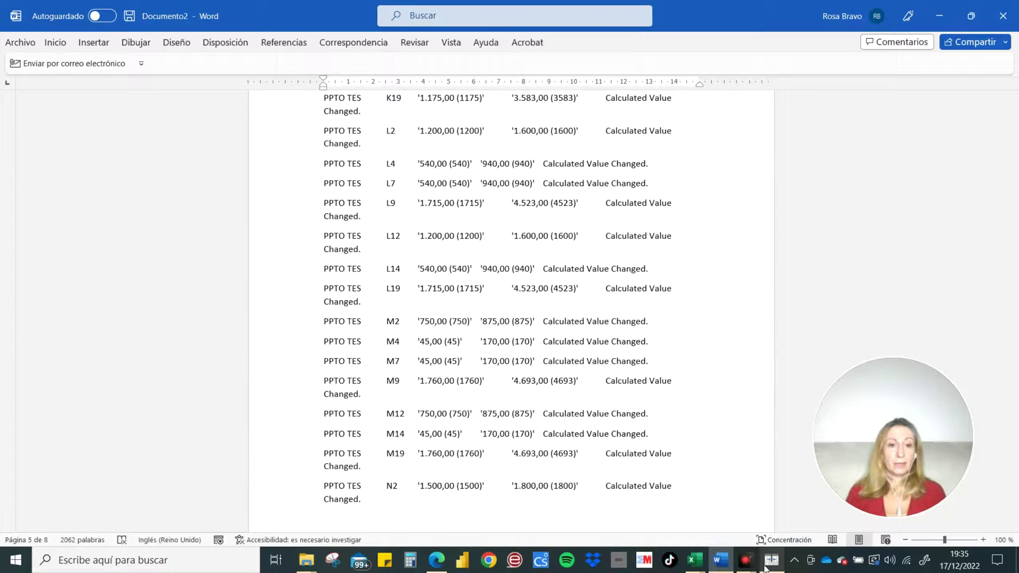
click(771, 560)
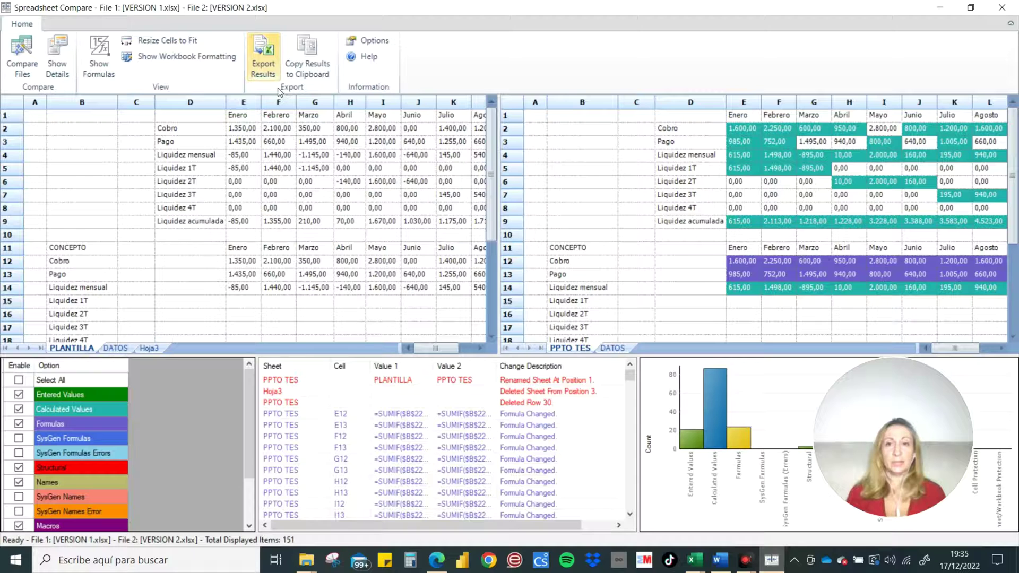
- Export the results over the existing DIFERENCIAS.xlsx in TRUCO #181 INQUIRE, confirming the replacement
click(265, 56)
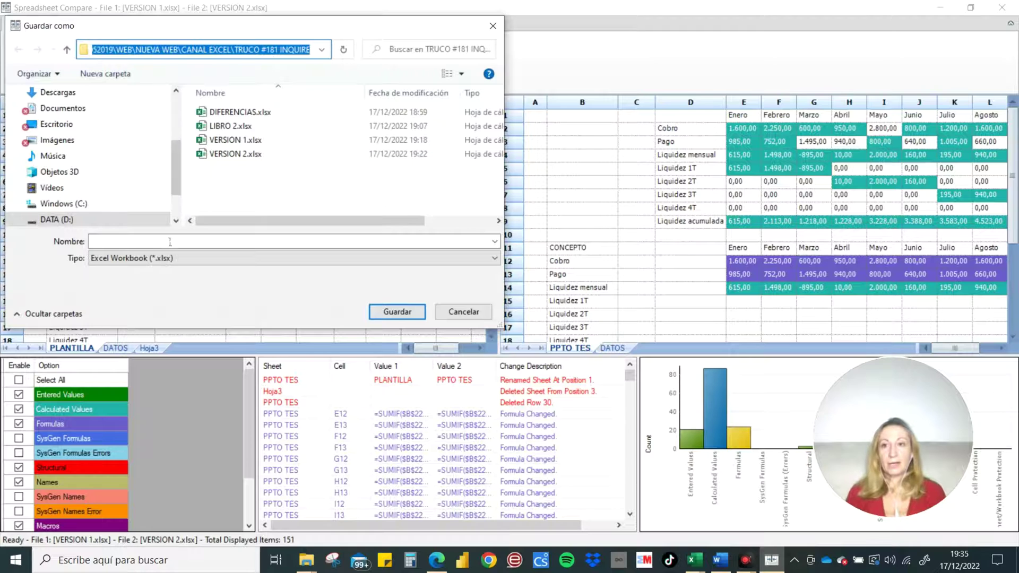
click(155, 242)
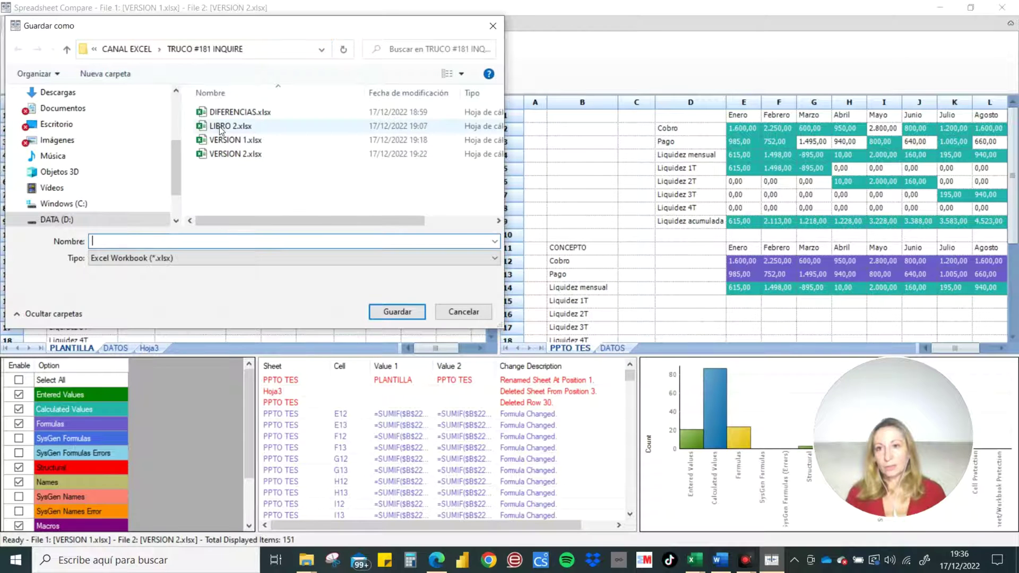
click(226, 112)
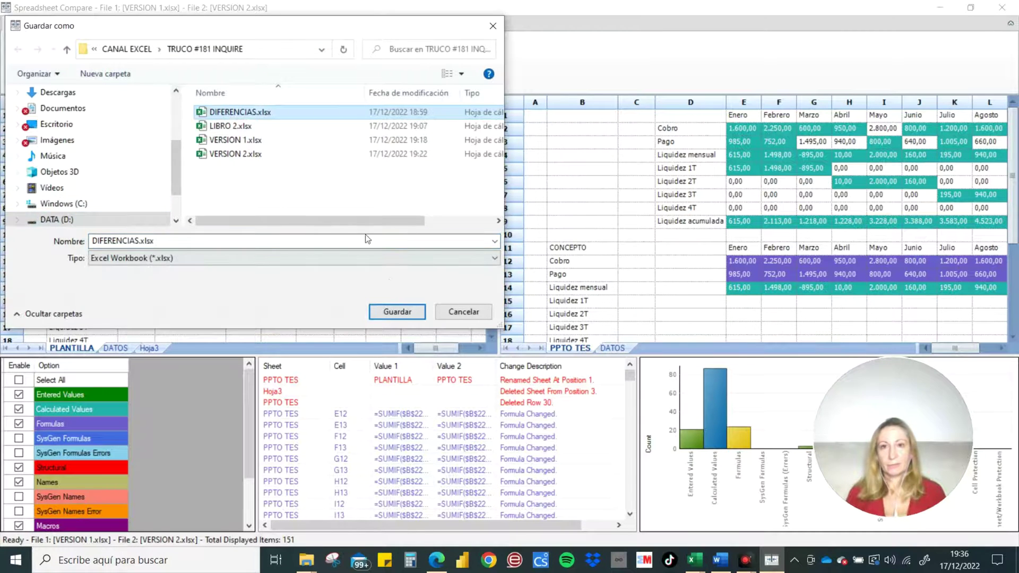
click(393, 311)
click(550, 283)
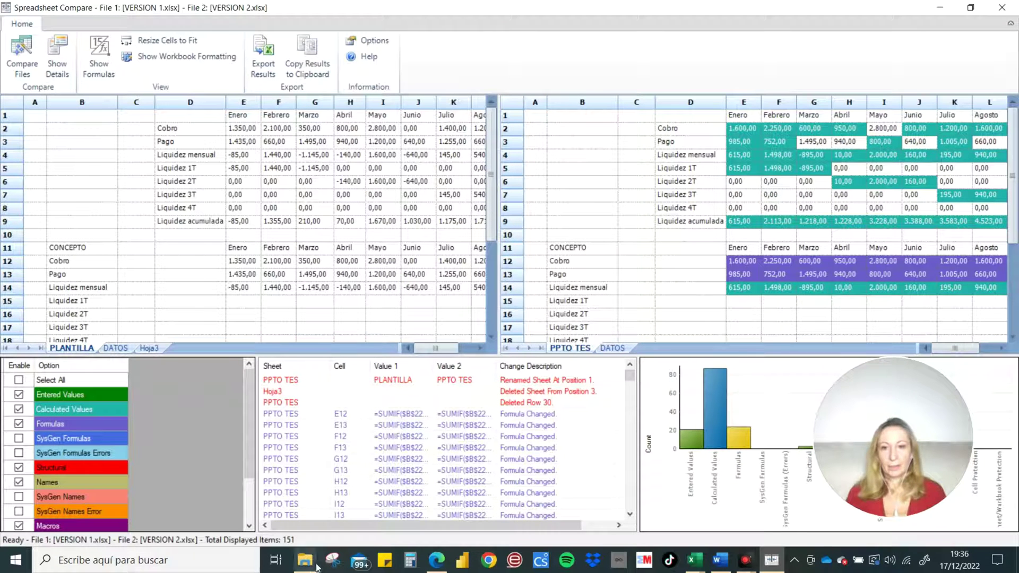
- Open DIFERENCIAS.xlsx from the TRUCO #181 INQUIRE folder to view its Differences sheet
mouse_move(304, 559)
click(268, 504)
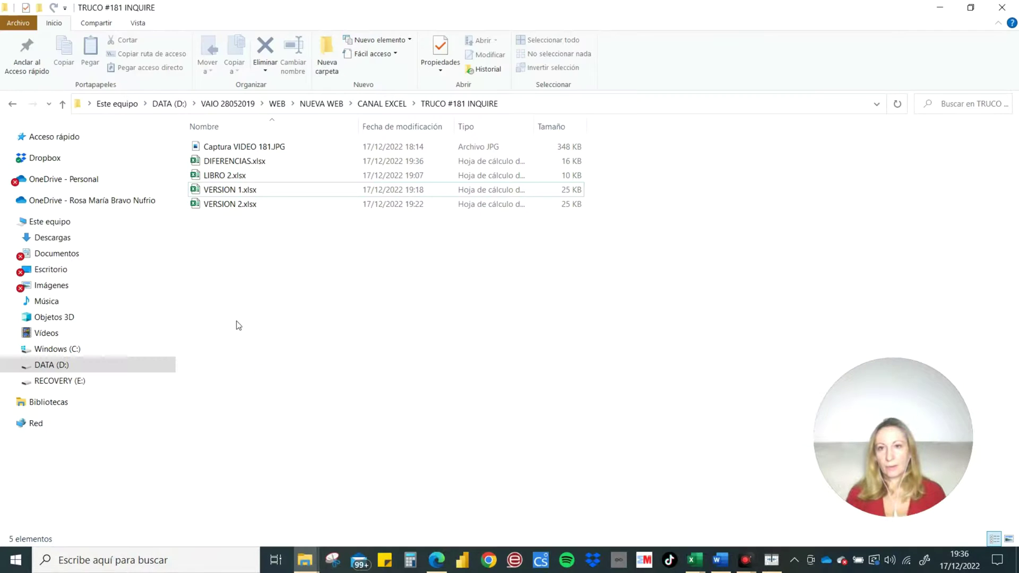
double_click(228, 162)
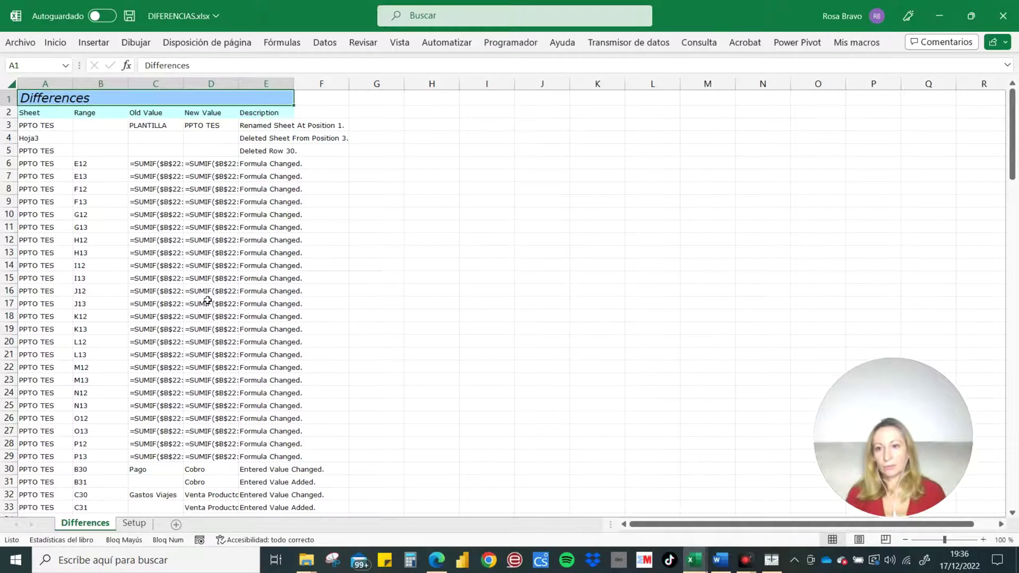
scroll(207, 301, down, 6)
scroll(206, 295, down, 10)
scroll(206, 292, down, 10)
scroll(206, 287, down, 11)
scroll(206, 288, down, 13)
scroll(204, 287, up, 11)
scroll(204, 281, up, 5)
scroll(203, 271, up, 12)
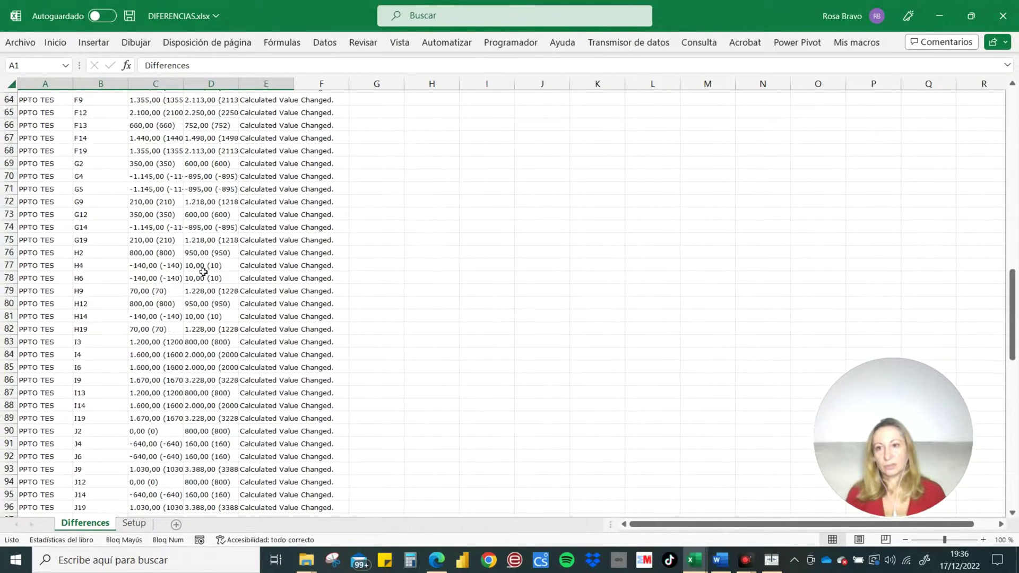
scroll(203, 272, up, 10)
scroll(180, 223, up, 11)
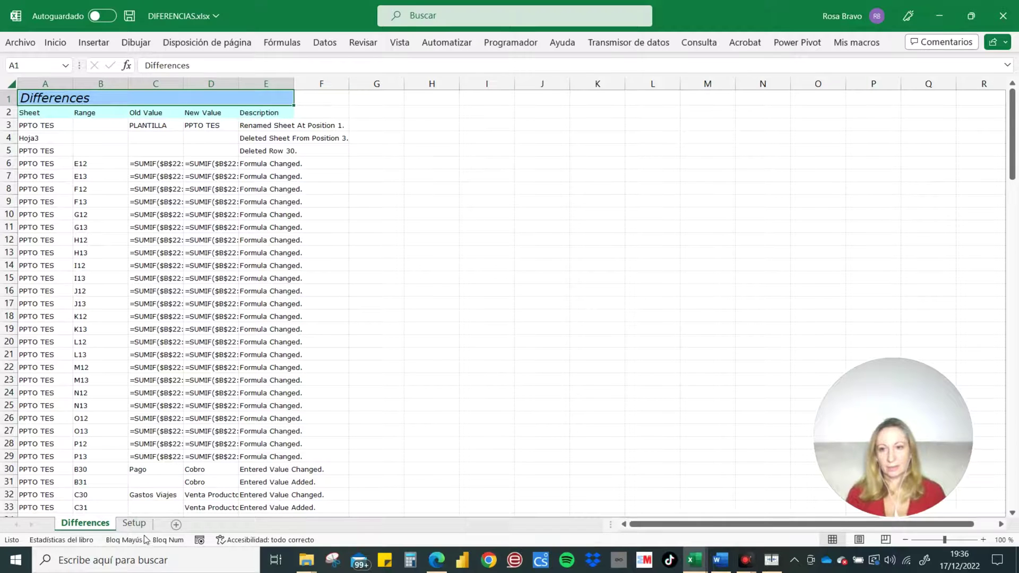
click(133, 523)
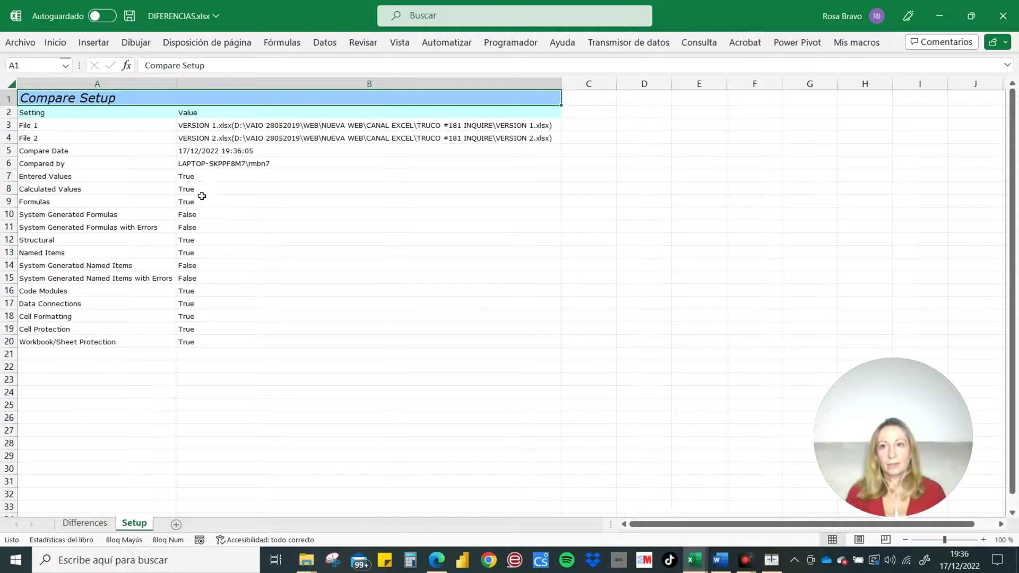
drag(103, 181, 150, 342)
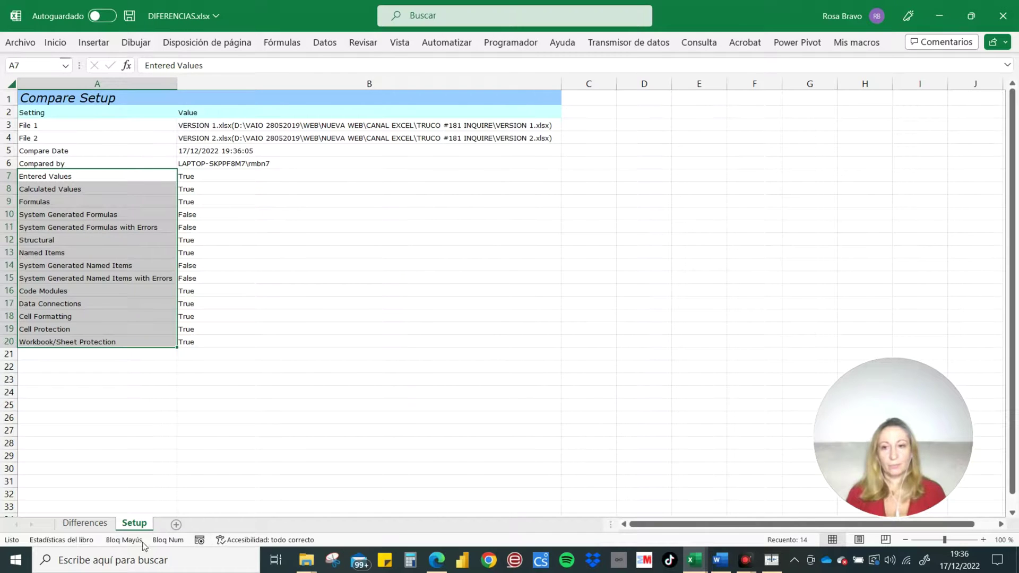
click(85, 523)
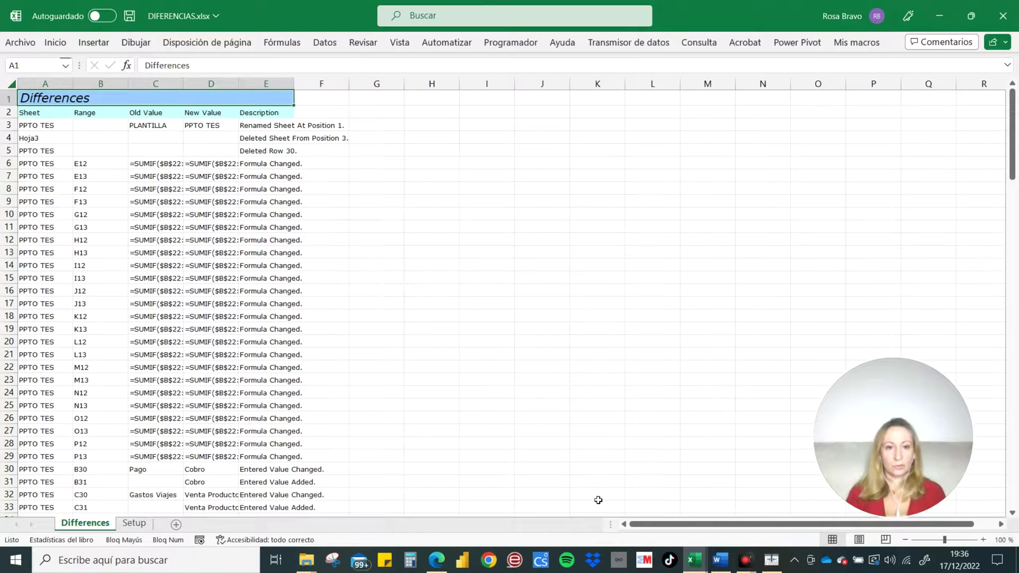
- Bring back the Spreadsheet Compare window showing VERSION 1.xlsx against VERSION 2.xlsx
click(771, 559)
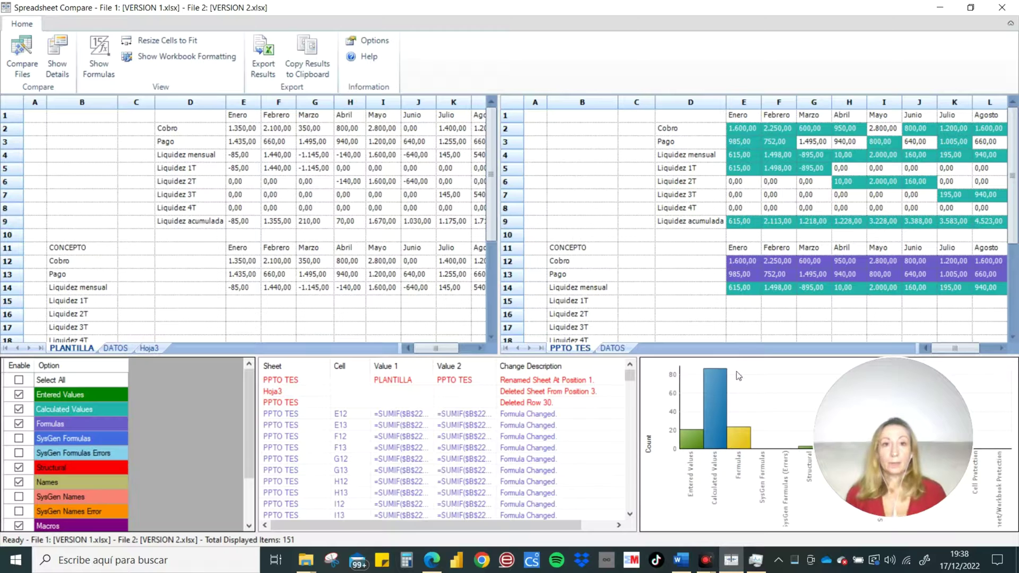